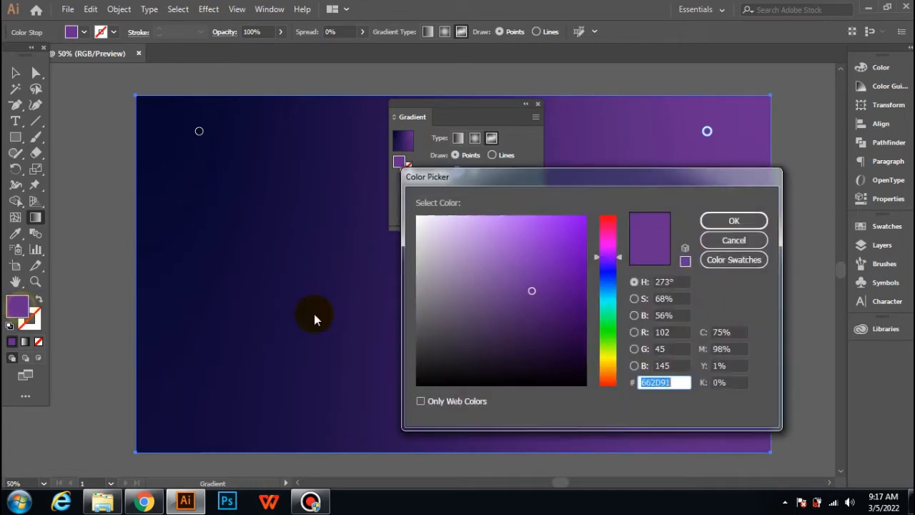
Step: Set the selected gradient stop's color to #1B0430 and move the other gradient point lower on the background
click(571, 359)
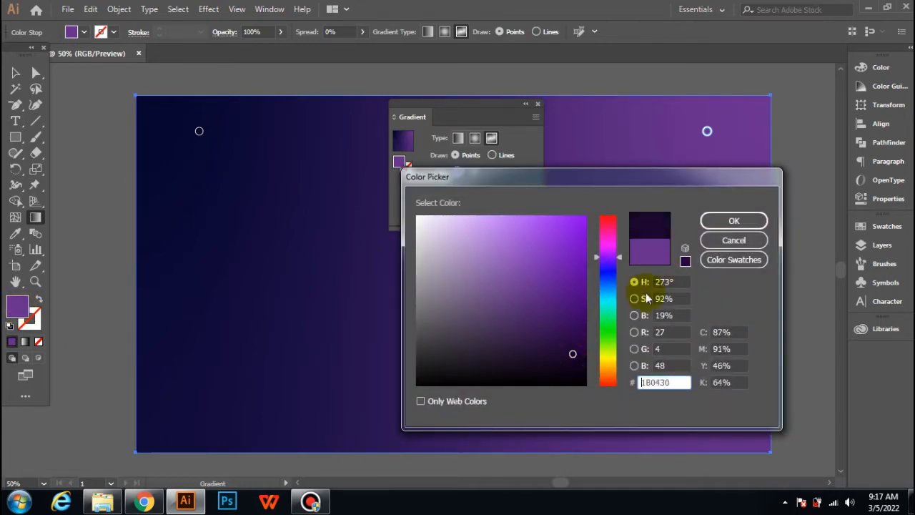
click(720, 222)
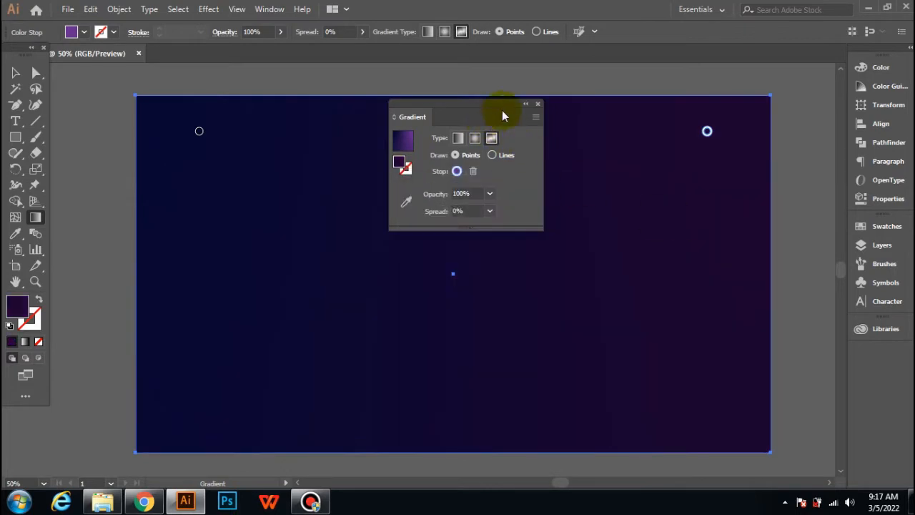
drag(200, 136, 228, 276)
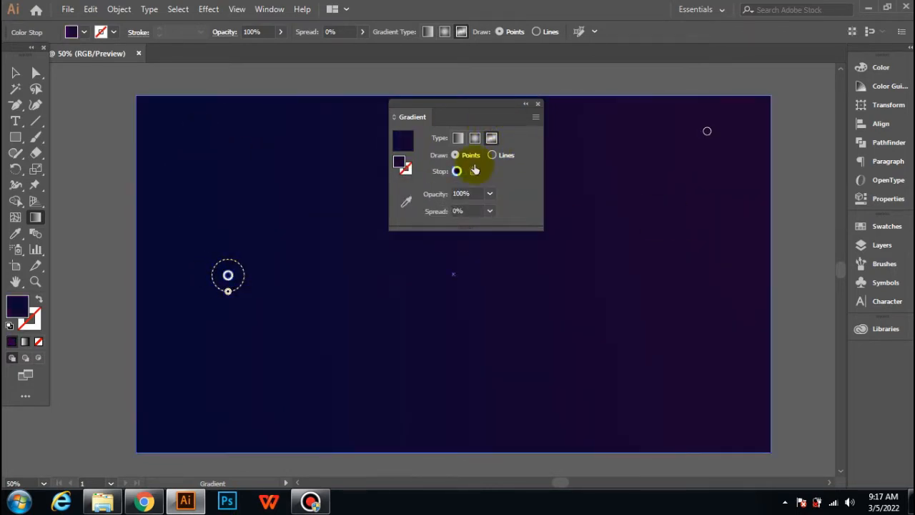
Step: Lock the gradient background rectangle
click(536, 107)
click(119, 9)
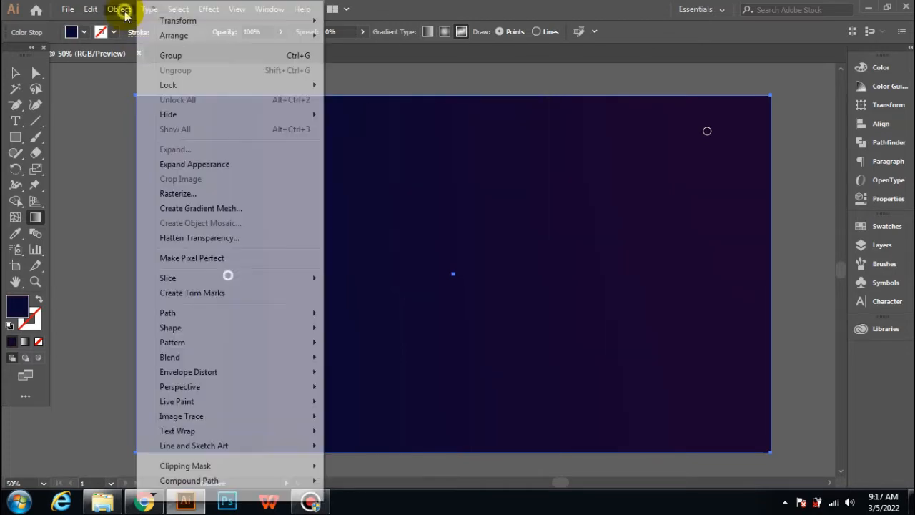
mouse_move(163, 83)
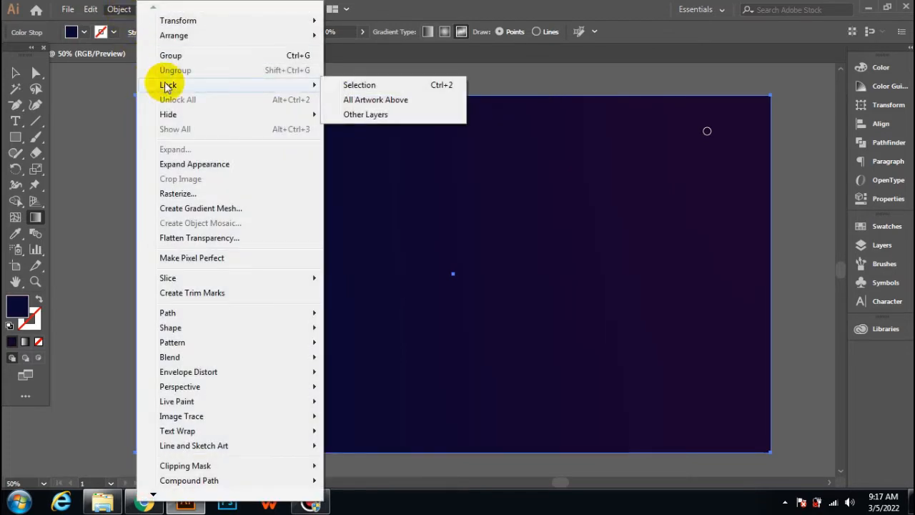
click(360, 86)
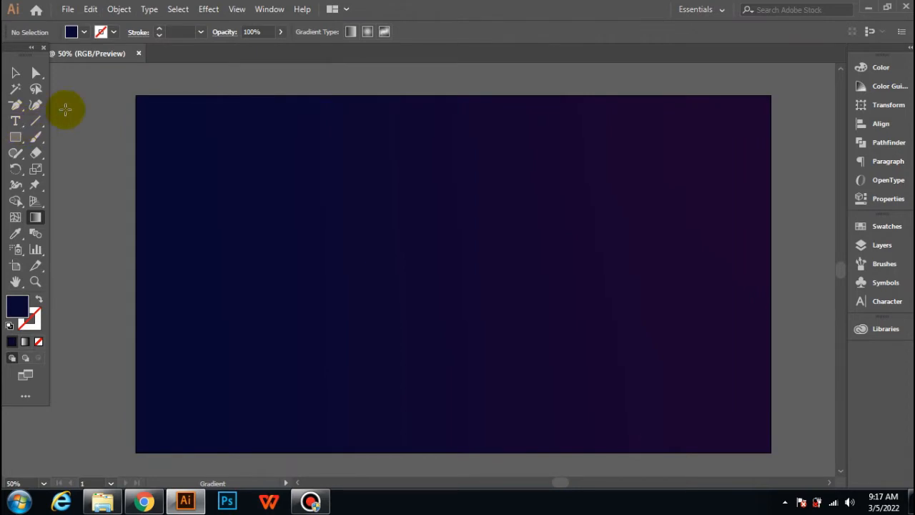
Step: Create a point text object reading DESIGN on the background
click(15, 120)
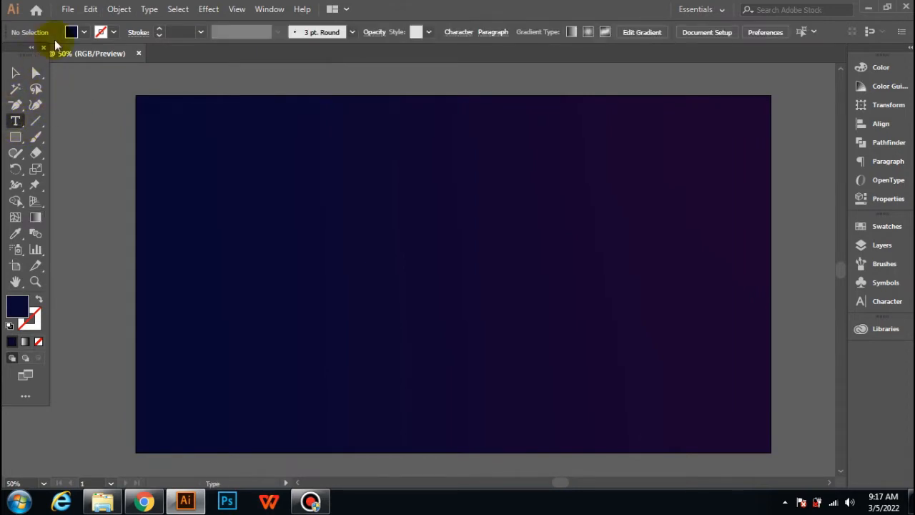
click(75, 30)
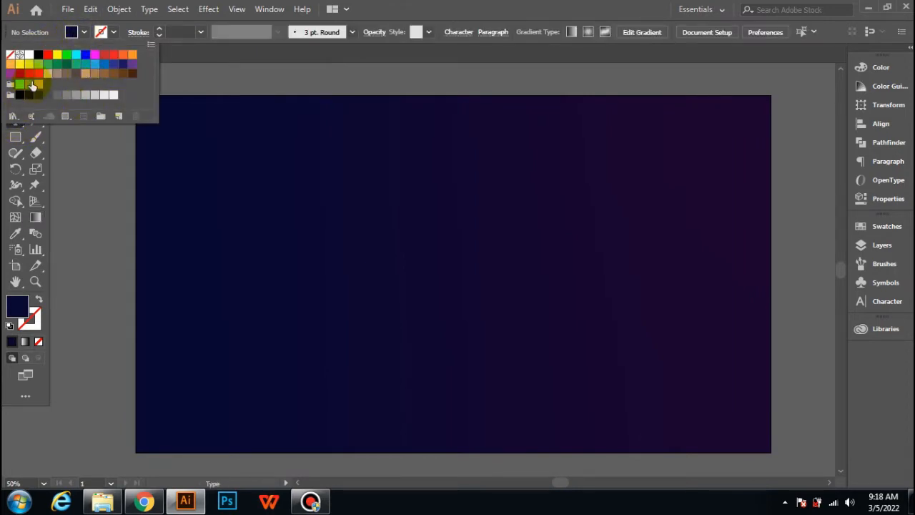
click(20, 64)
click(258, 205)
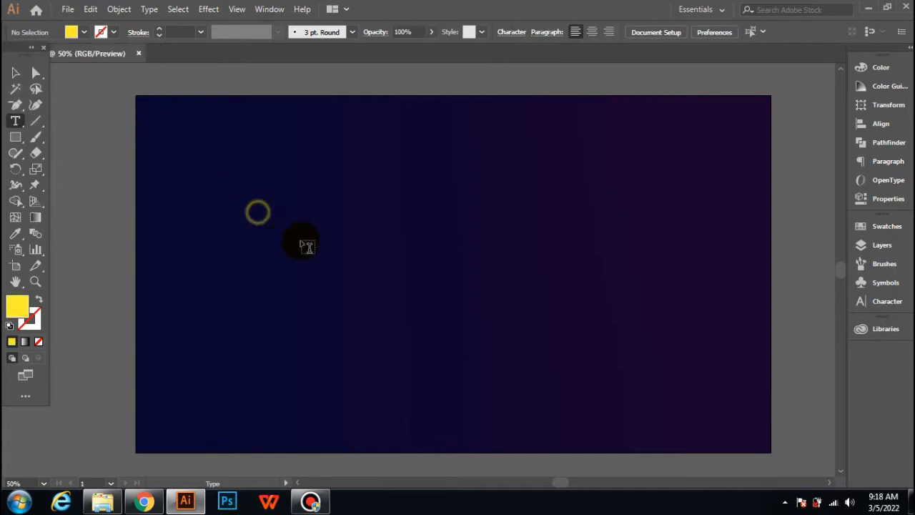
click(317, 241)
text(DESIGN)
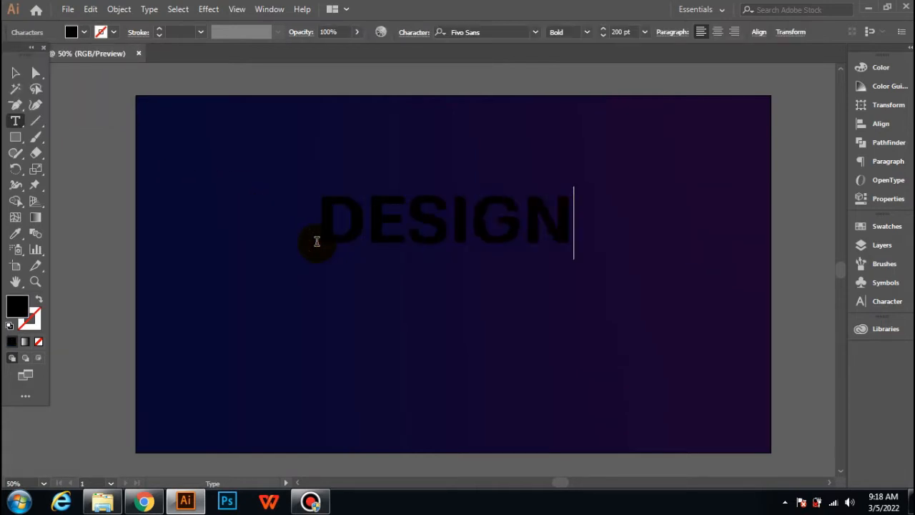
key(Escape)
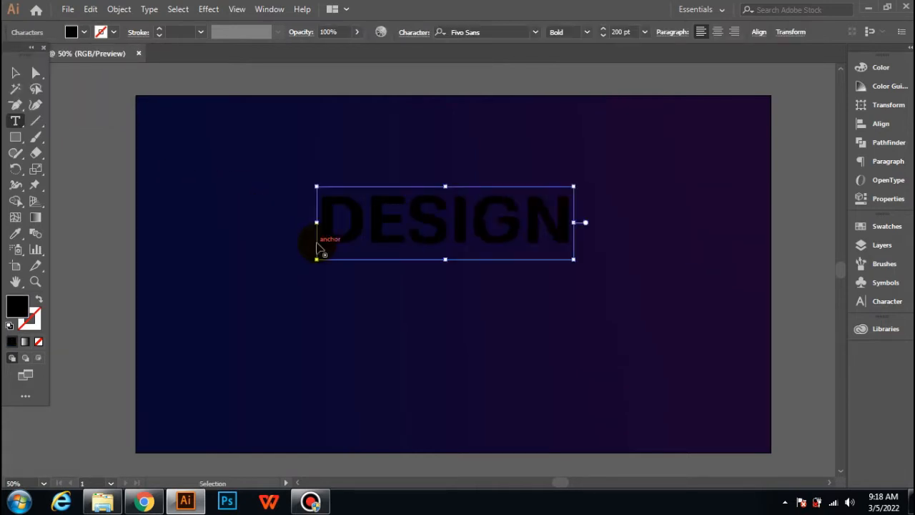
Step: Color the DESIGN text yellow
double_click(316, 241)
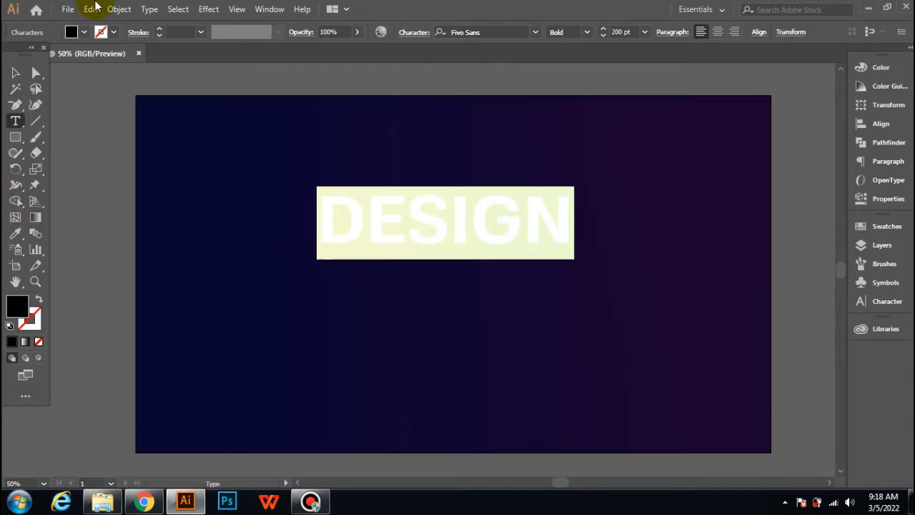
click(83, 33)
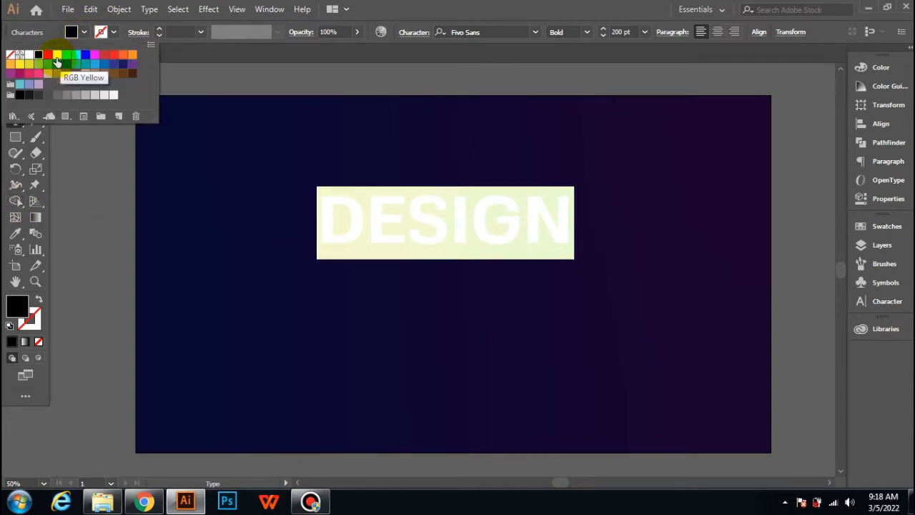
click(57, 55)
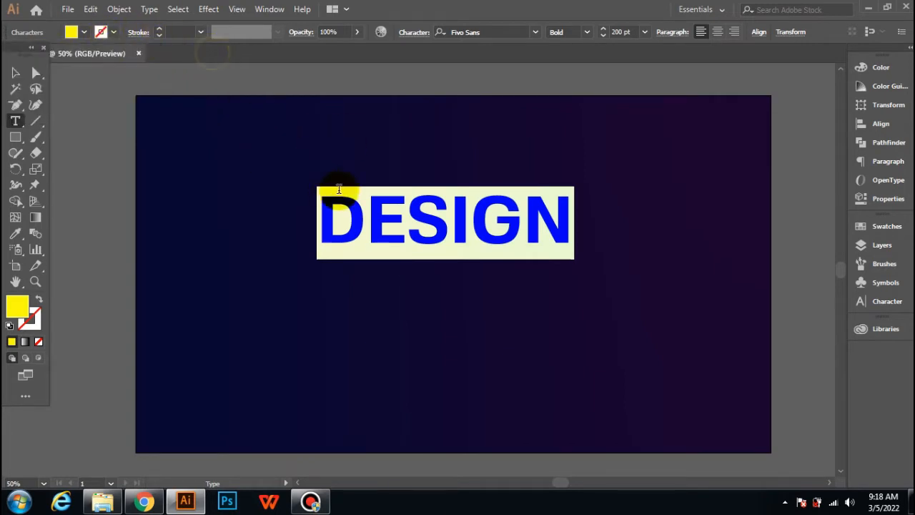
Step: Convert the DESIGN text to outlines
click(15, 72)
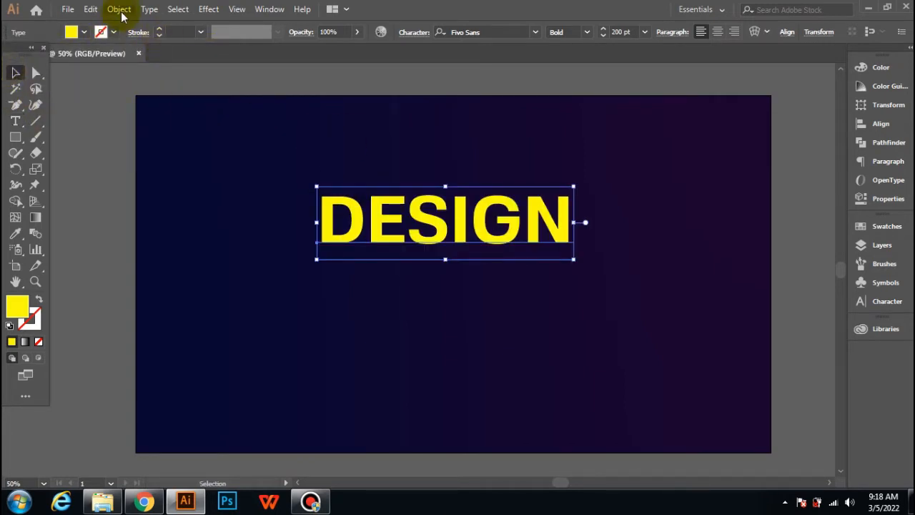
click(148, 9)
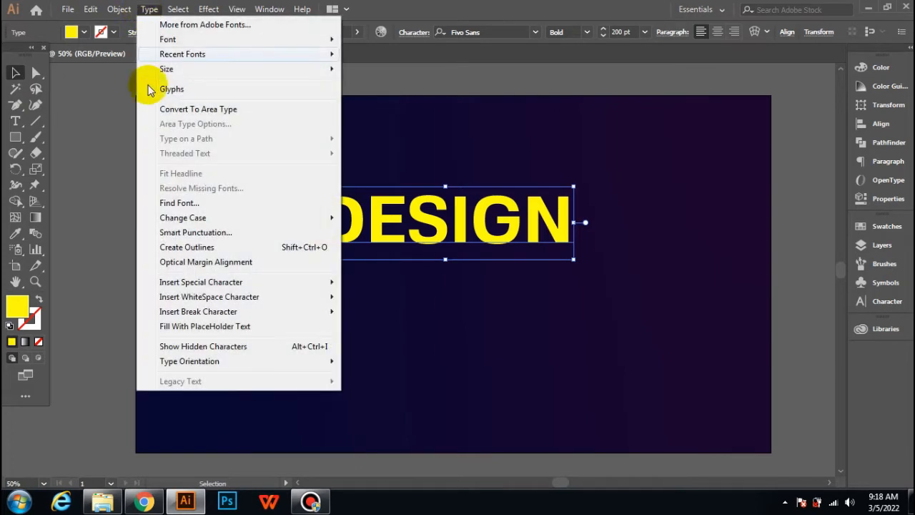
click(190, 247)
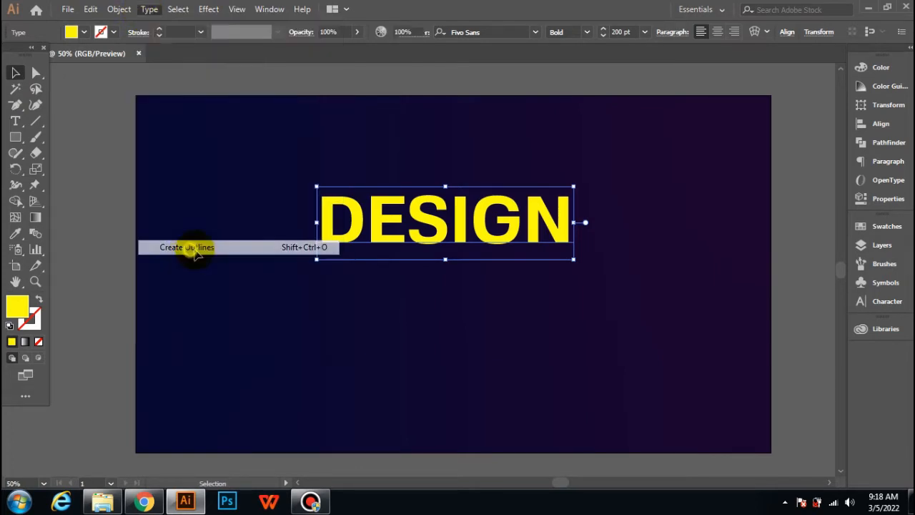
Step: Center the DESIGN outlines horizontally and vertically on the artboard
click(881, 124)
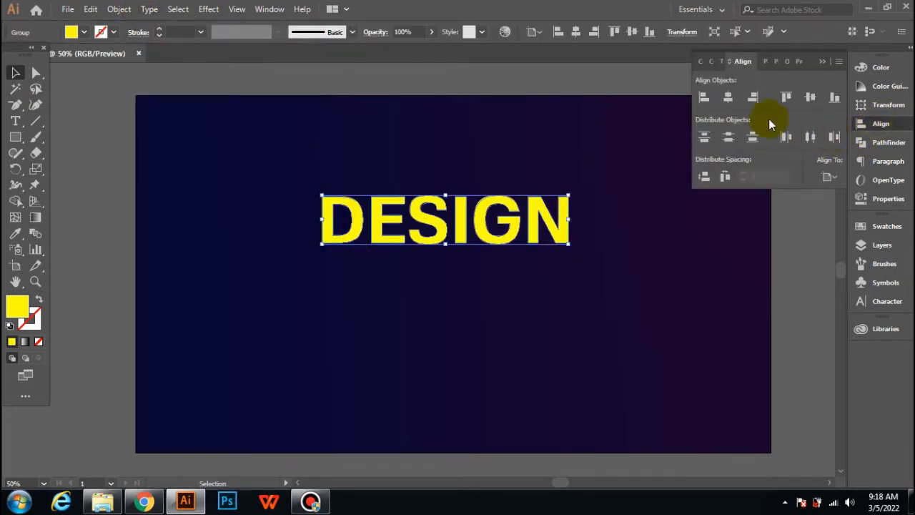
click(727, 97)
click(802, 97)
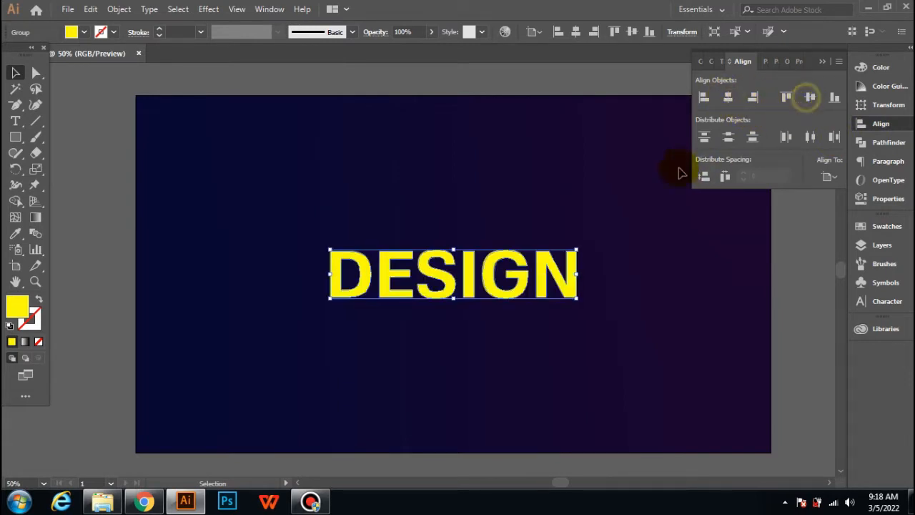
click(582, 152)
click(822, 62)
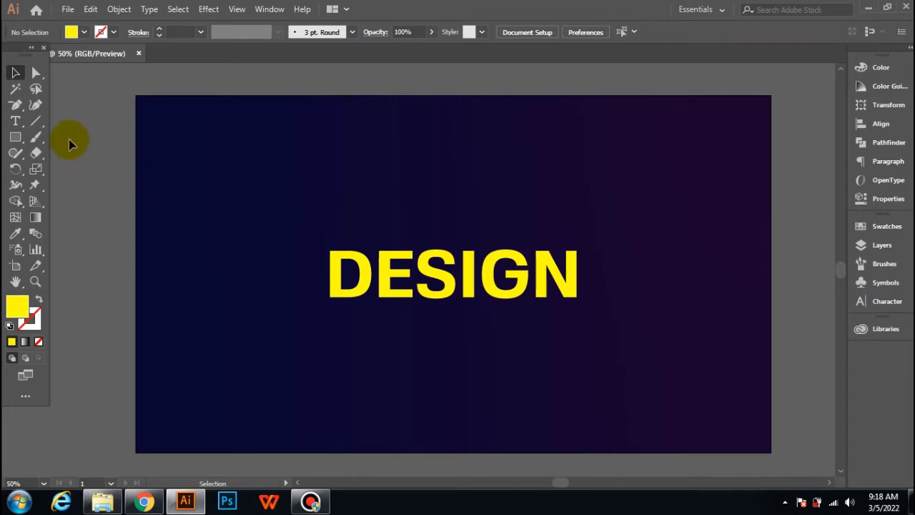
Step: Rotate the DESIGN outlines slightly clockwise
click(448, 266)
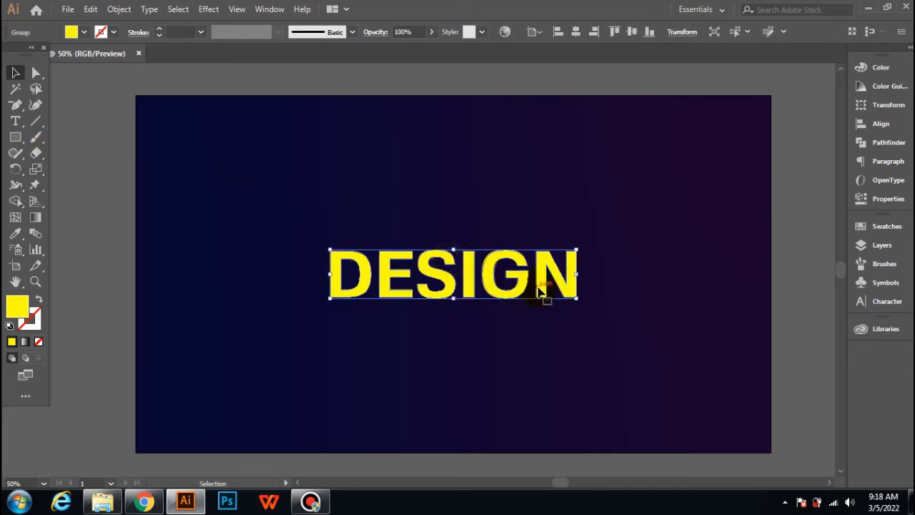
drag(582, 300, 584, 303)
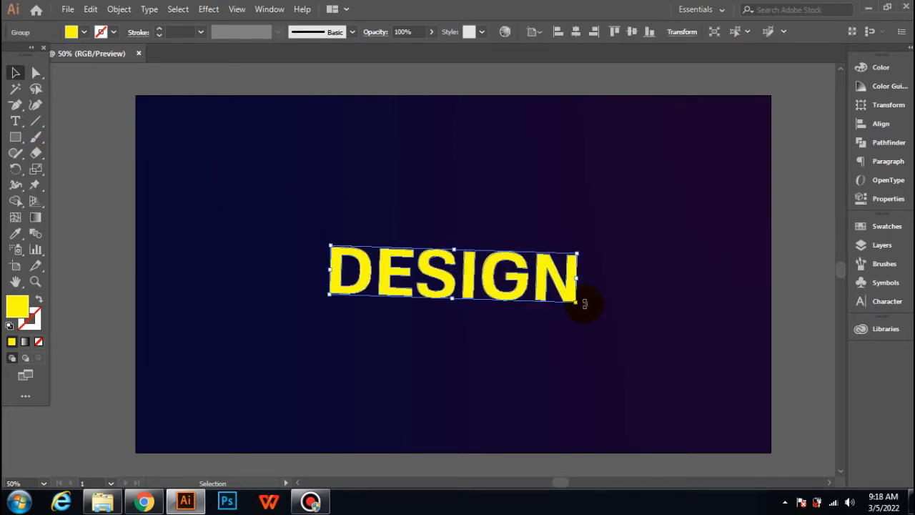
click(204, 214)
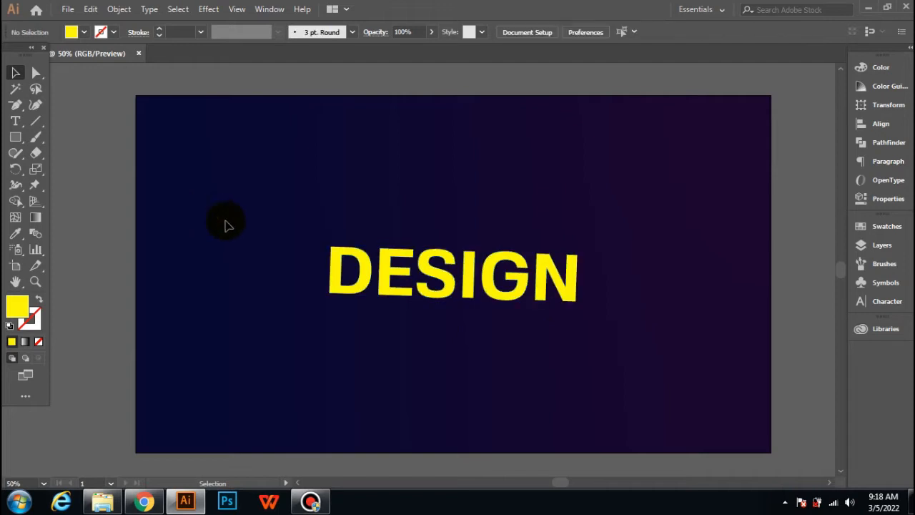
Step: Draw a rectangle covering the upper half of the DESIGN lettering
click(15, 136)
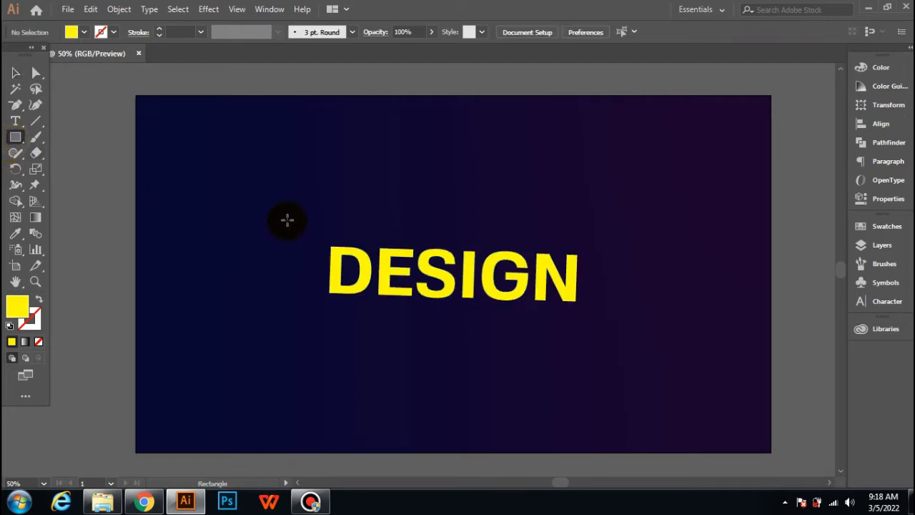
drag(286, 219, 606, 275)
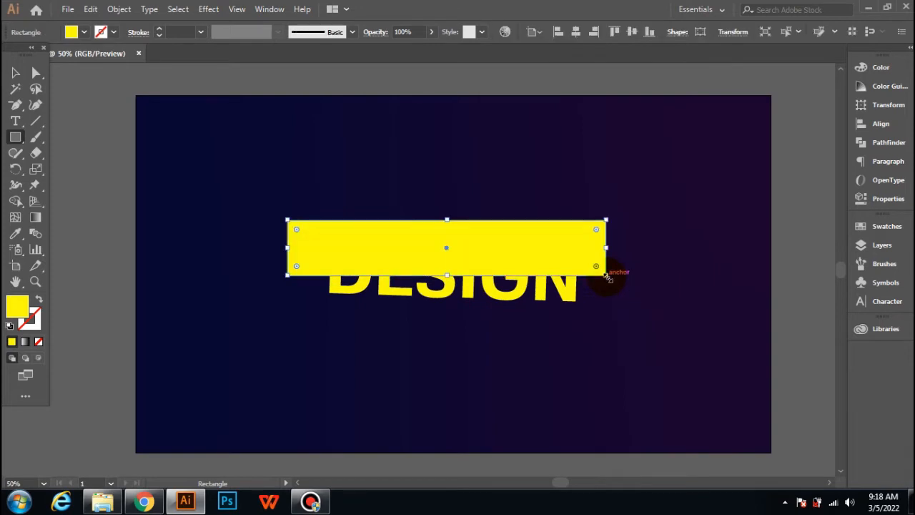
Step: Fill the rectangle with cyan and set its opacity to 53%
click(83, 31)
click(87, 56)
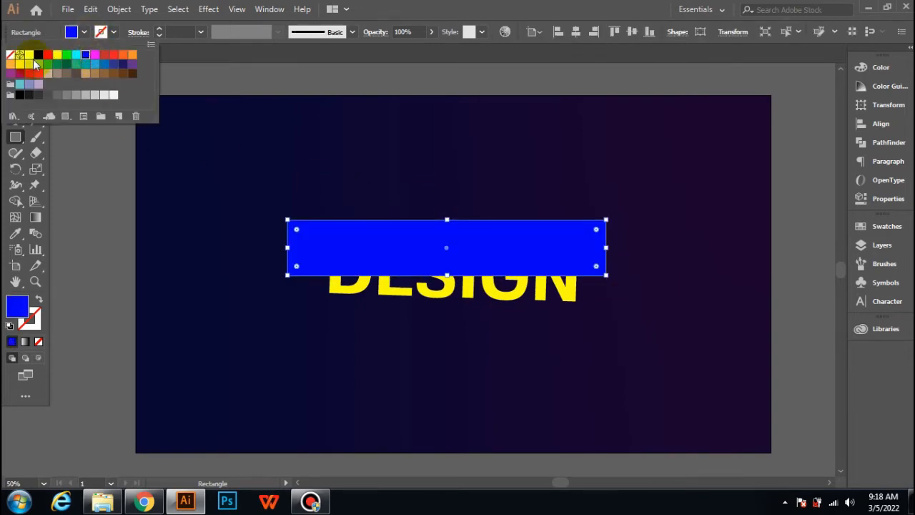
click(77, 56)
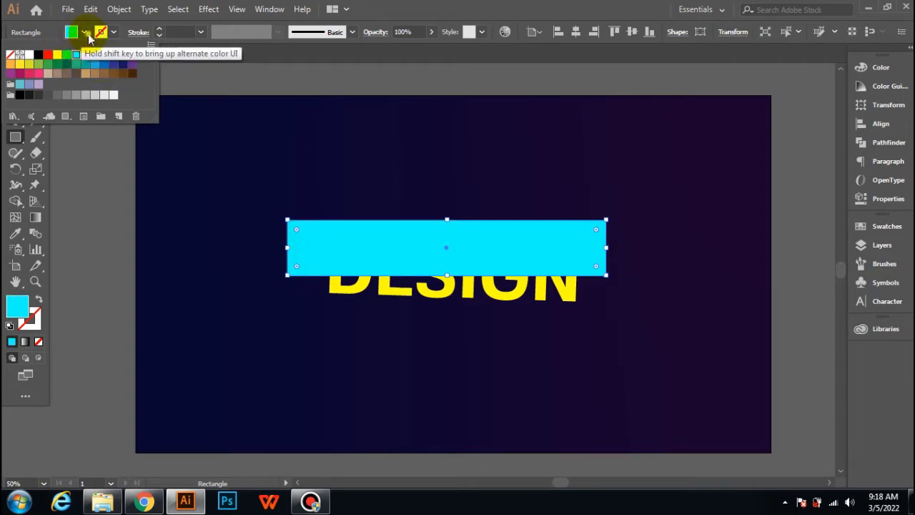
click(426, 30)
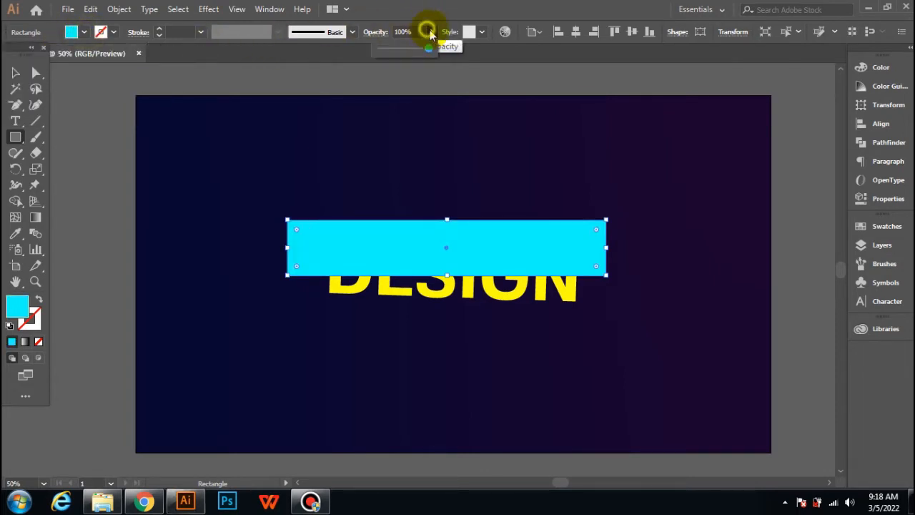
drag(429, 51, 406, 56)
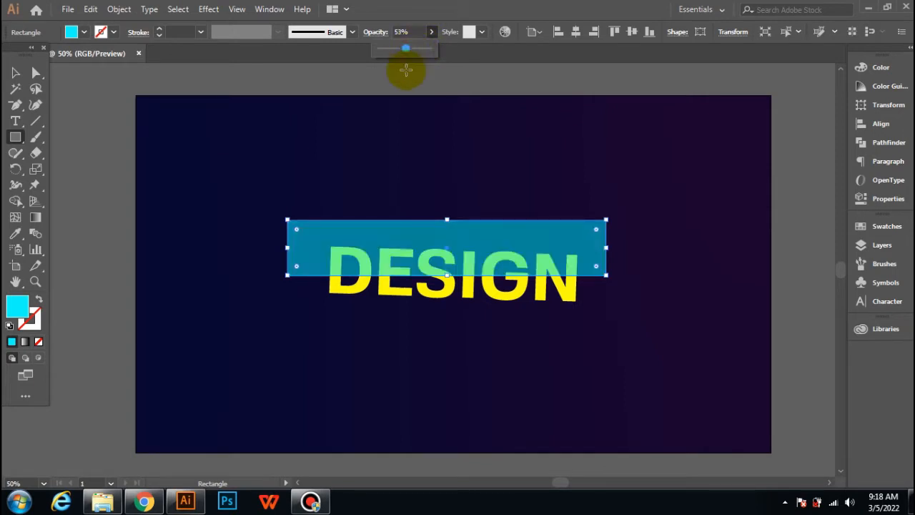
Step: Nudge the rectangle's bottom edge up slightly to sit at the lettering's middle
scroll(410, 106, up, 1)
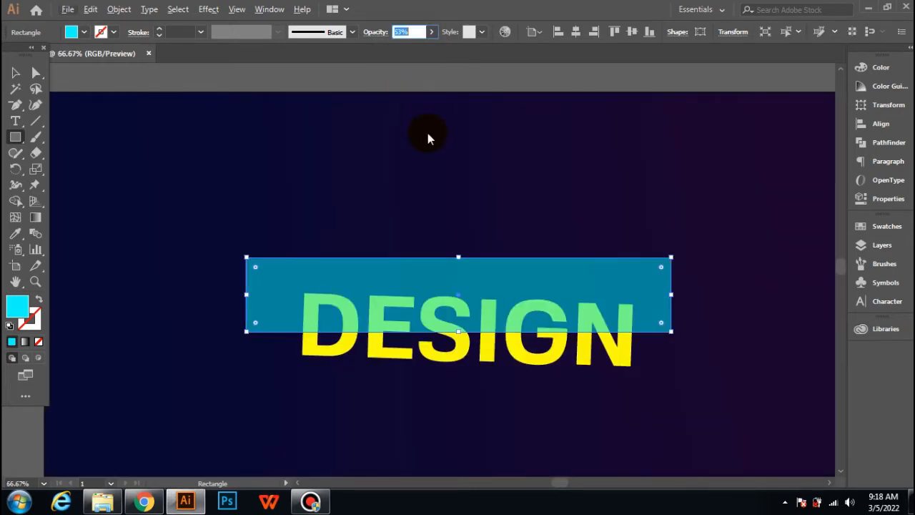
scroll(450, 198, down, 2)
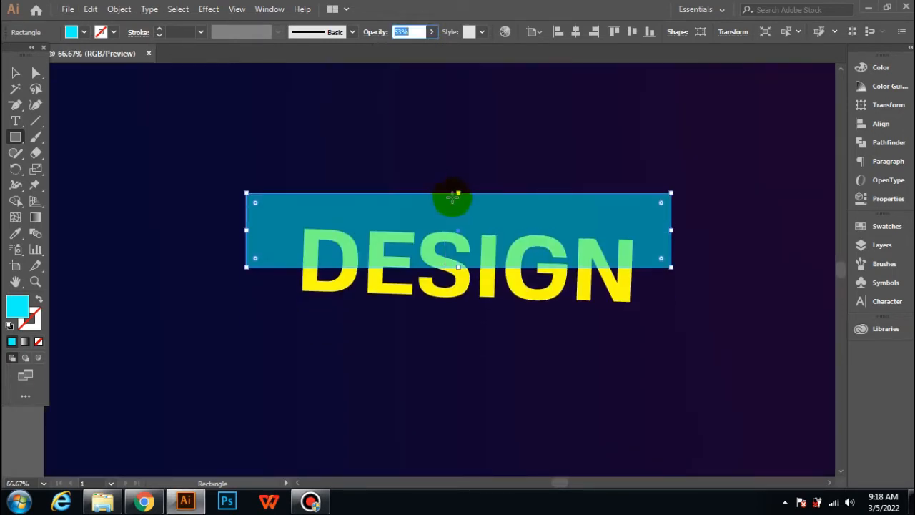
scroll(465, 196, up, 2)
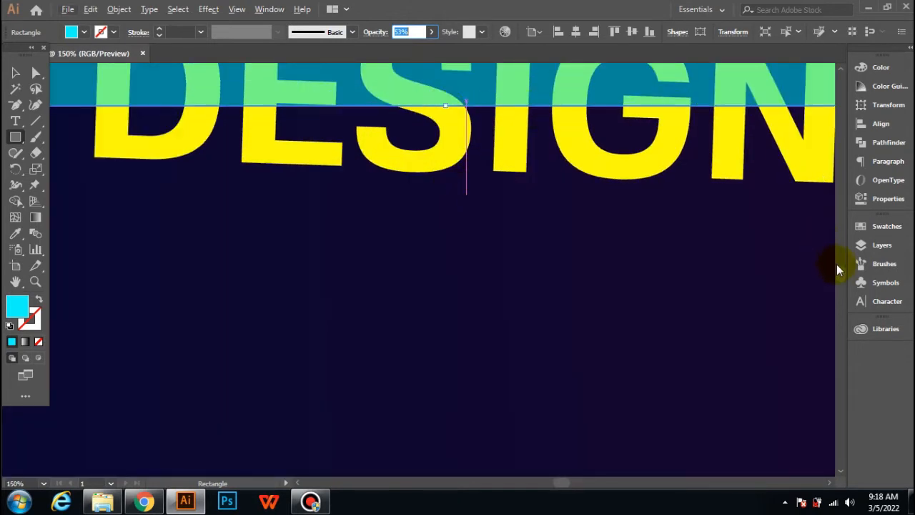
scroll(837, 265, up, 3)
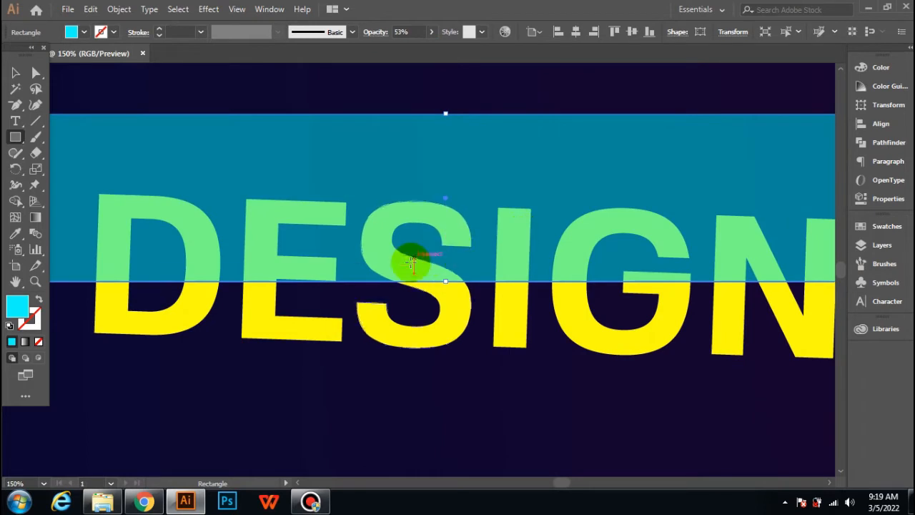
drag(445, 281, 445, 277)
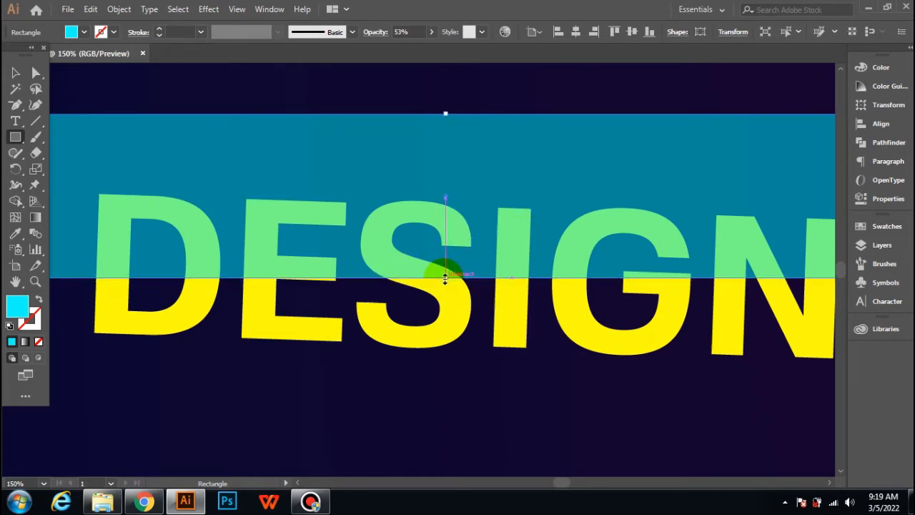
alt+scroll(127, 178, down, 2)
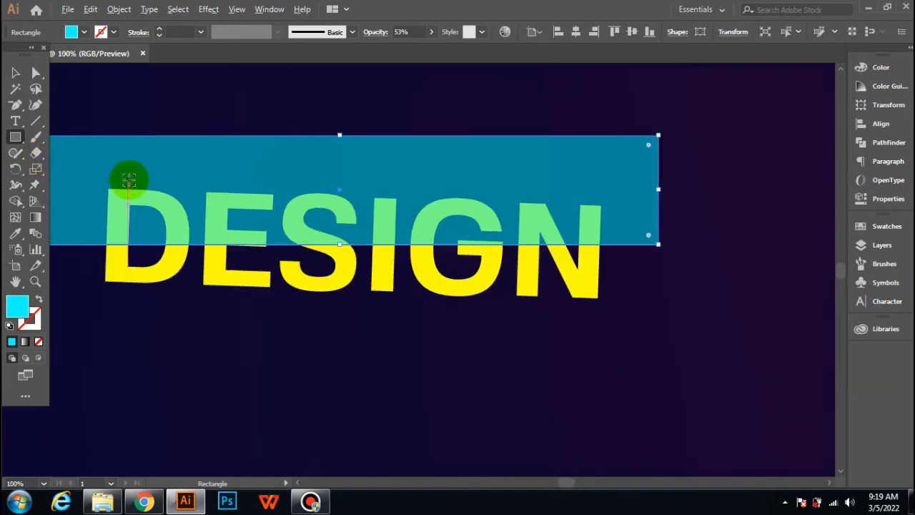
Step: Select the rectangle and lettering together and merge regions of the D and N with the Shape Builder using no fill
click(15, 72)
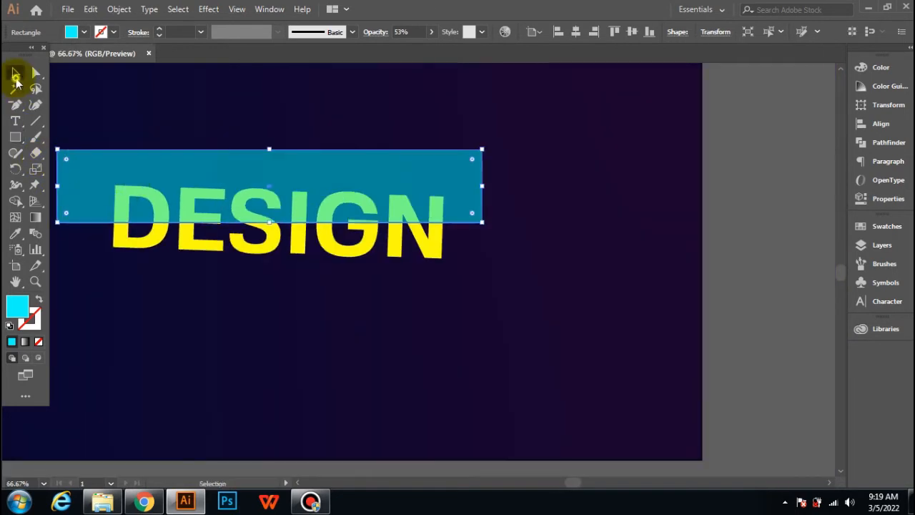
click(178, 313)
drag(517, 296, 53, 130)
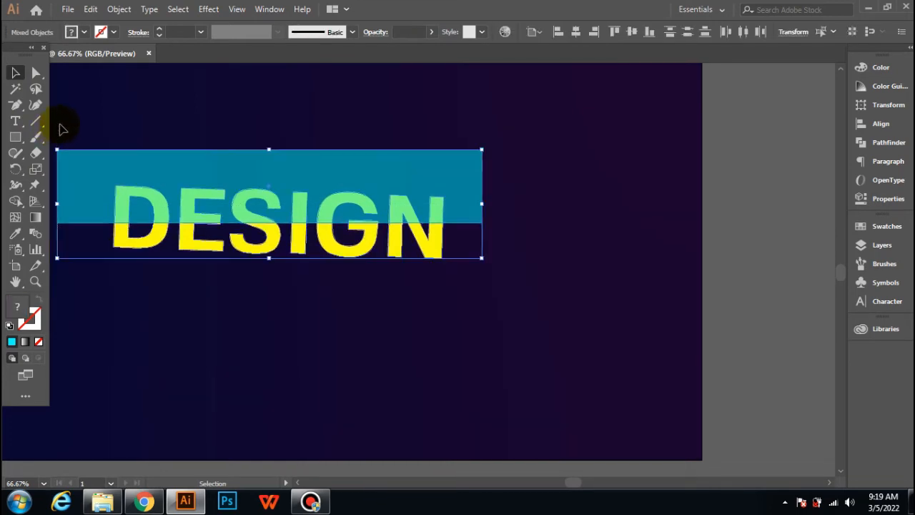
click(16, 201)
click(77, 30)
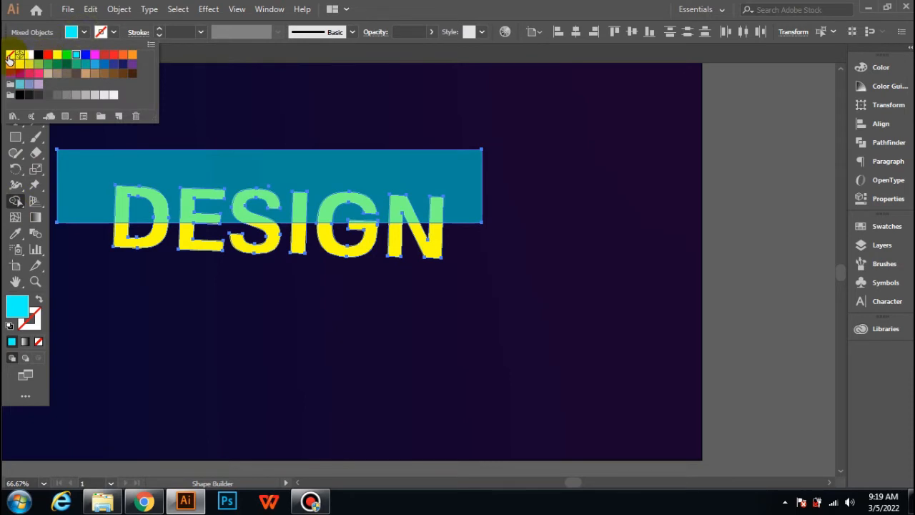
click(10, 54)
click(147, 213)
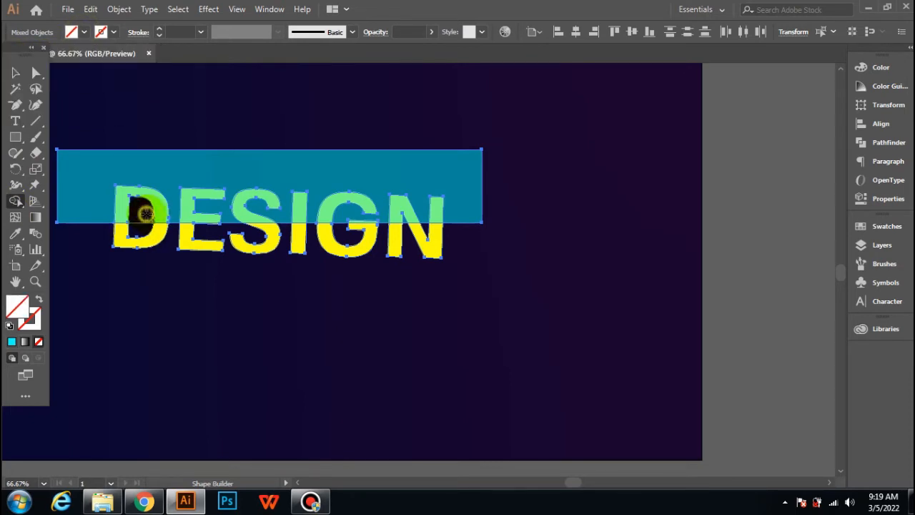
scroll(413, 227, up, 2)
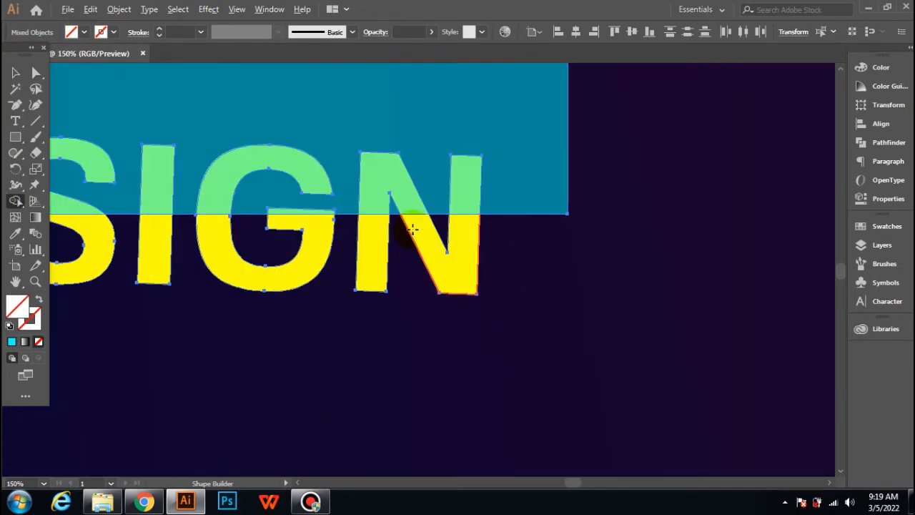
click(394, 207)
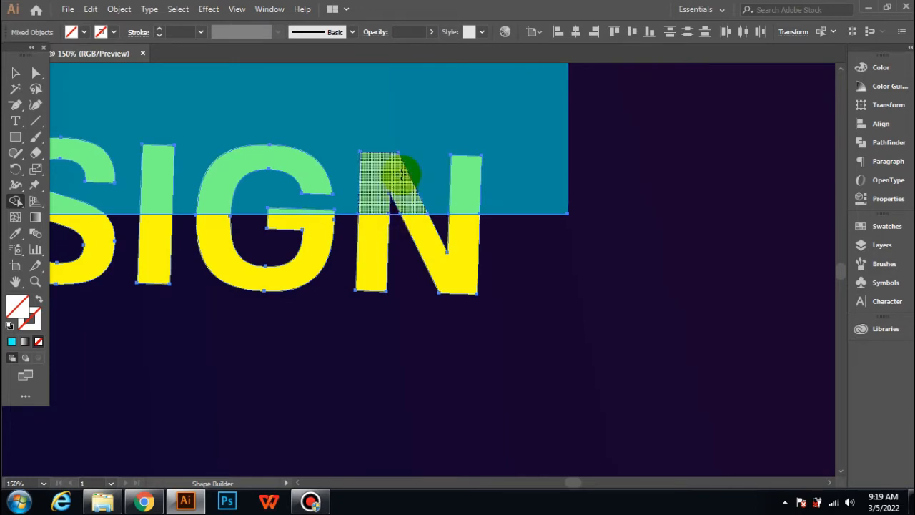
click(416, 147)
scroll(416, 147, down, 4)
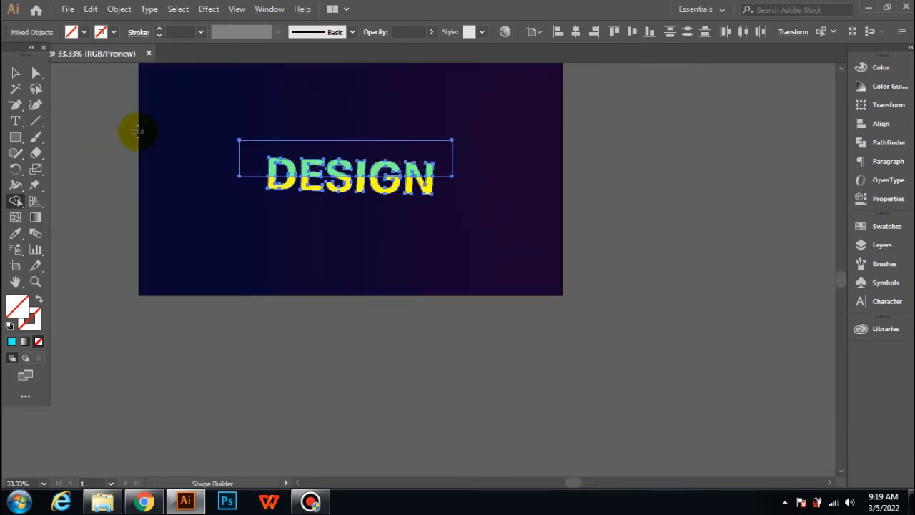
click(14, 74)
scroll(239, 257, up, 3)
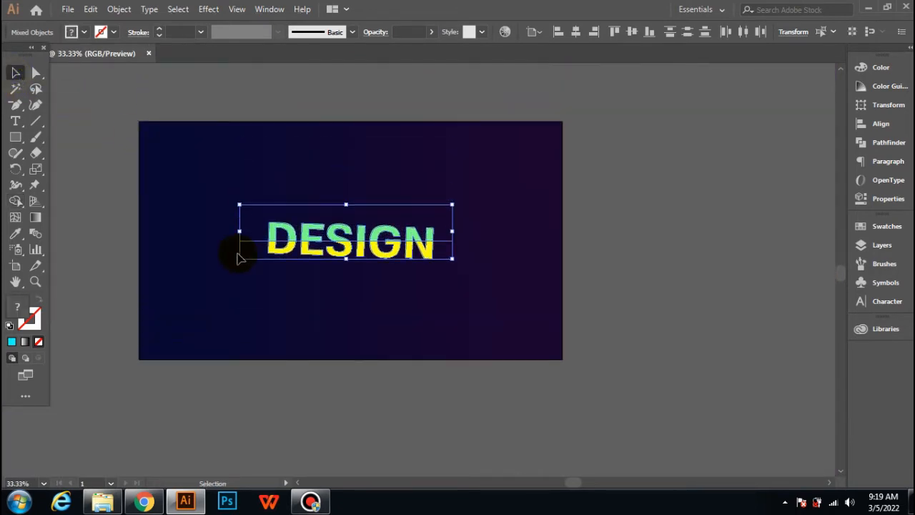
click(198, 175)
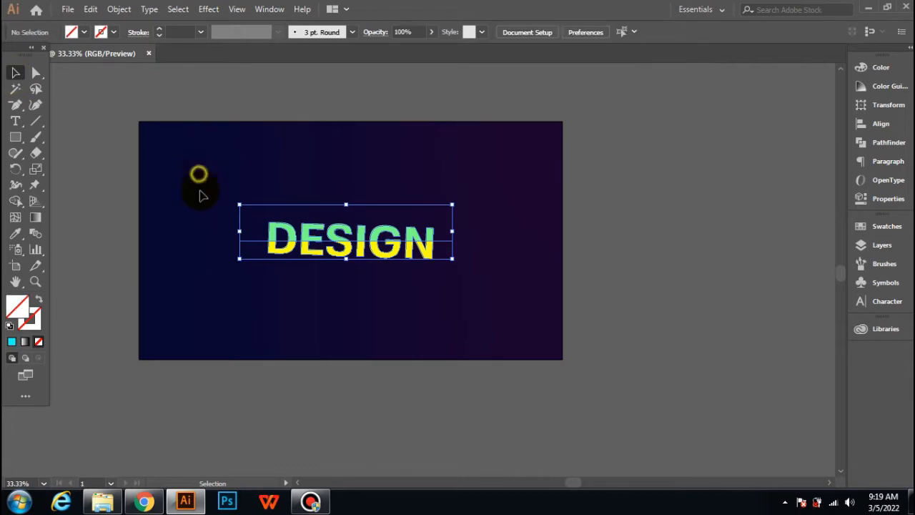
click(252, 238)
click(239, 270)
drag(206, 196, 272, 261)
right_click(271, 241)
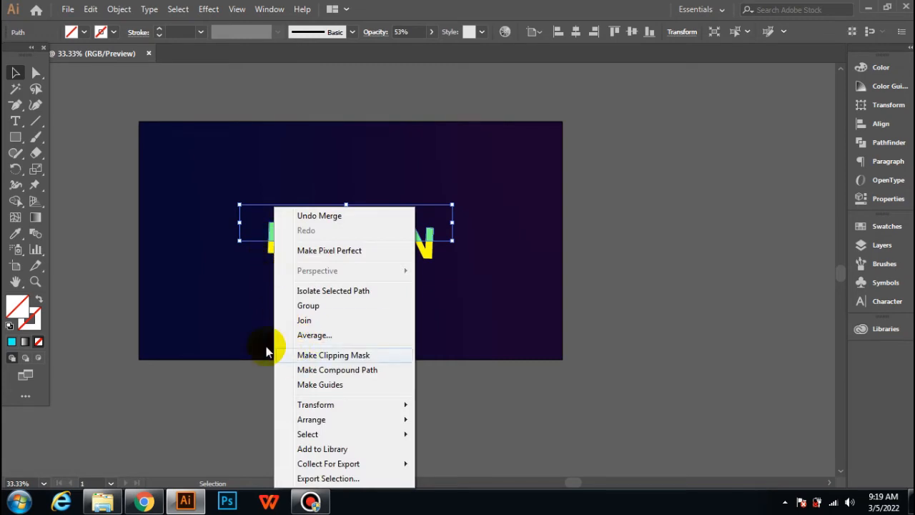
click(232, 335)
Step: Ungroup the DESIGN lettering
click(277, 253)
click(279, 302)
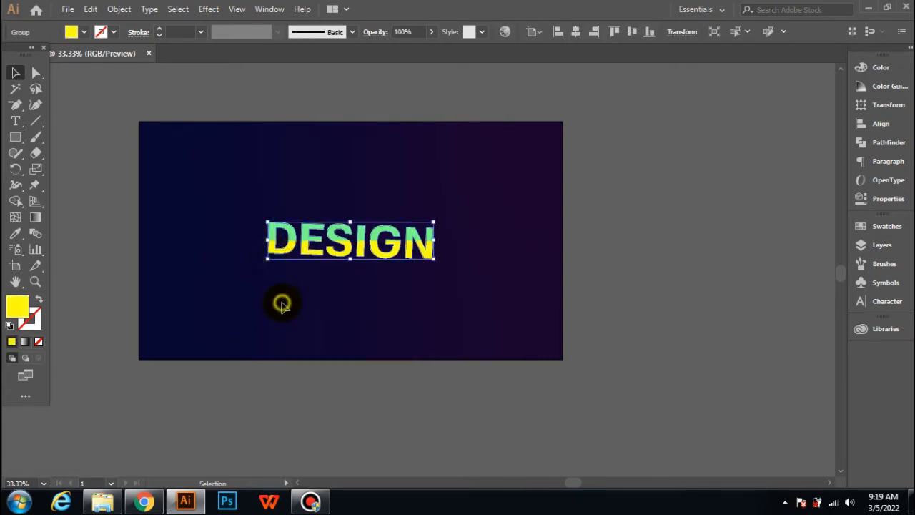
click(284, 256)
right_click(280, 243)
click(261, 321)
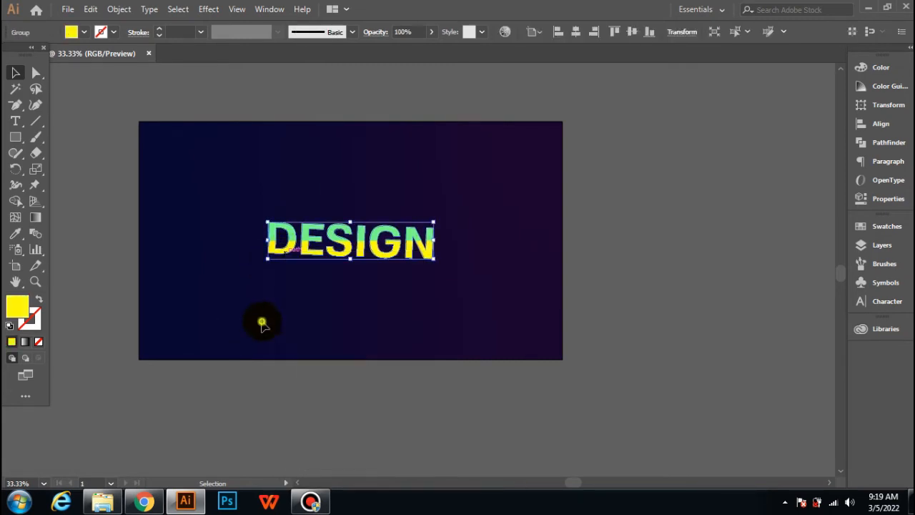
click(262, 321)
click(286, 252)
right_click(278, 247)
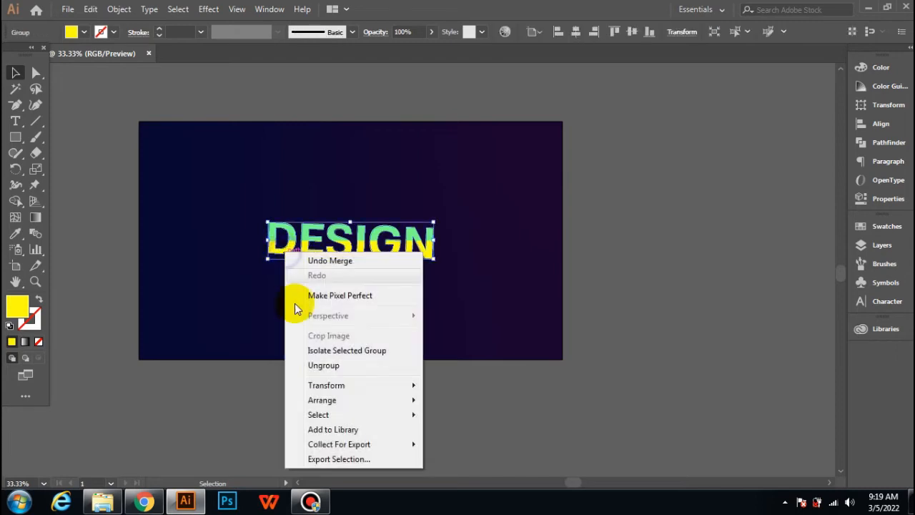
click(304, 365)
click(261, 341)
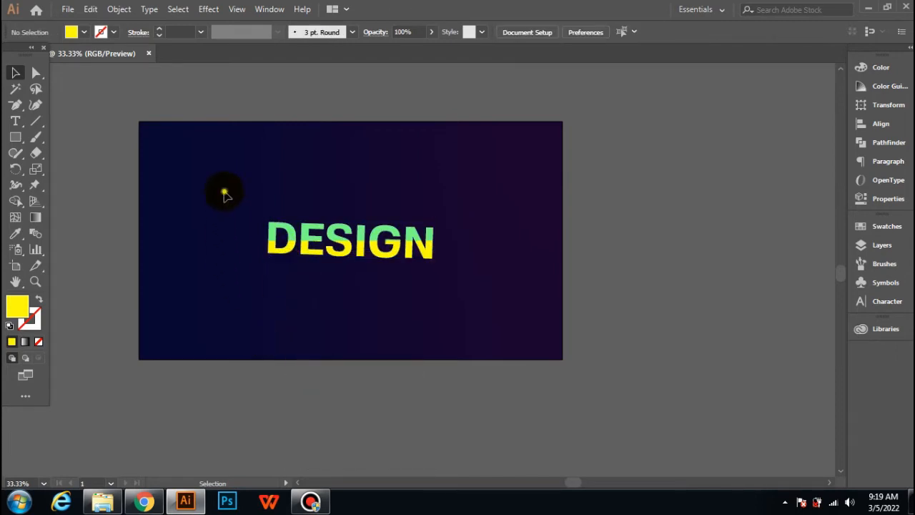
Step: Select the lettering and rectangle together and apply Pathfinder Divide
drag(224, 194, 469, 279)
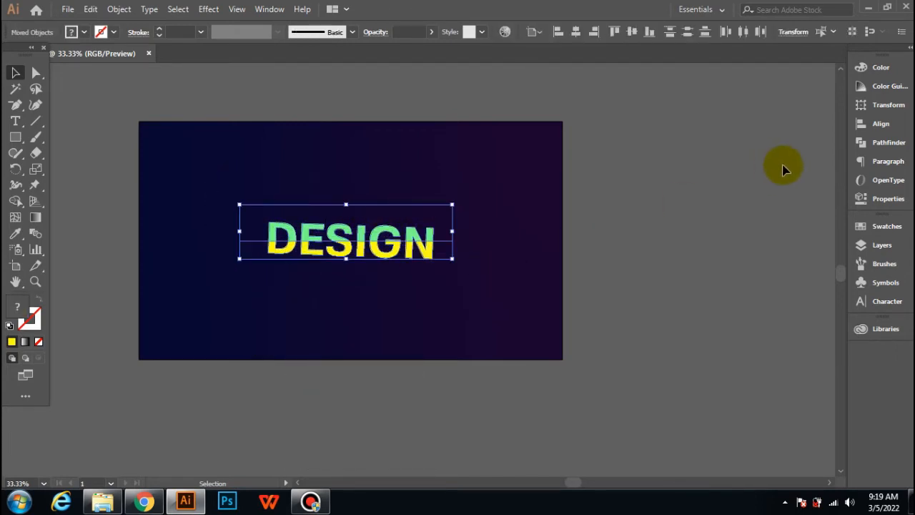
click(877, 143)
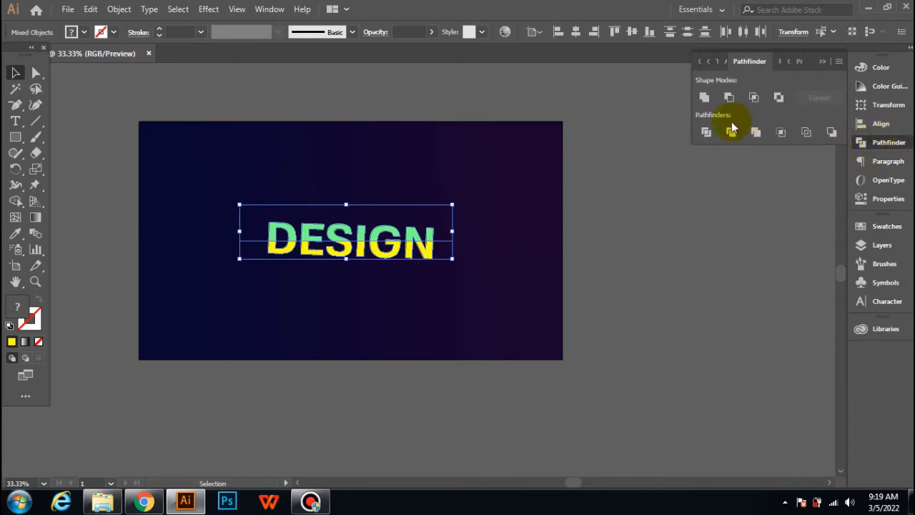
click(706, 133)
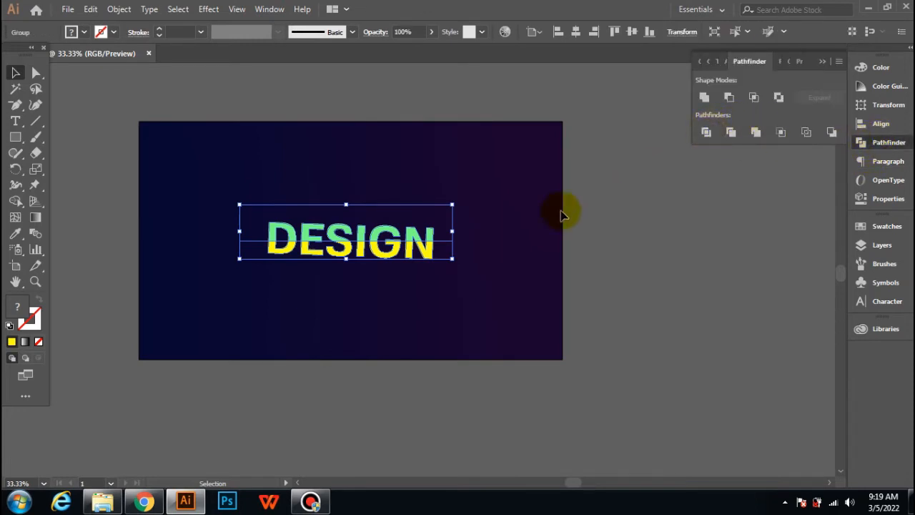
Step: Ungroup the divided pieces
click(514, 230)
click(427, 241)
right_click(427, 245)
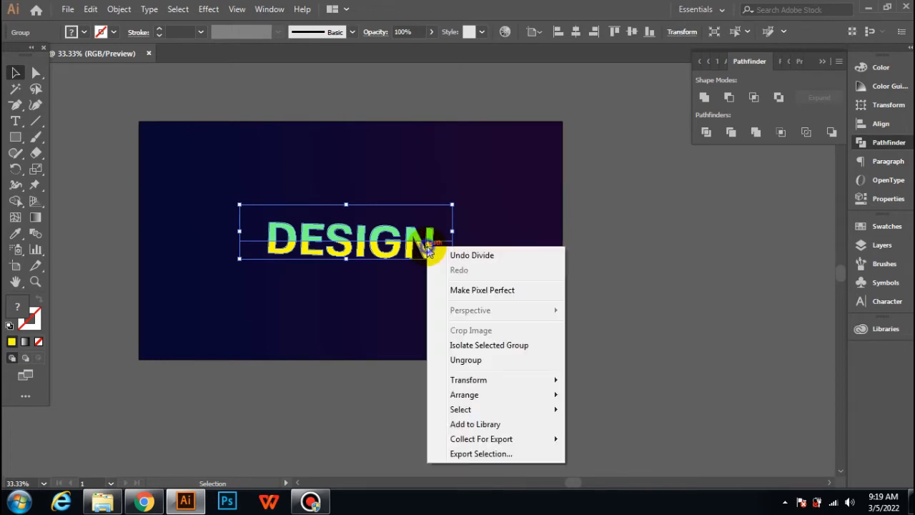
click(468, 361)
click(364, 311)
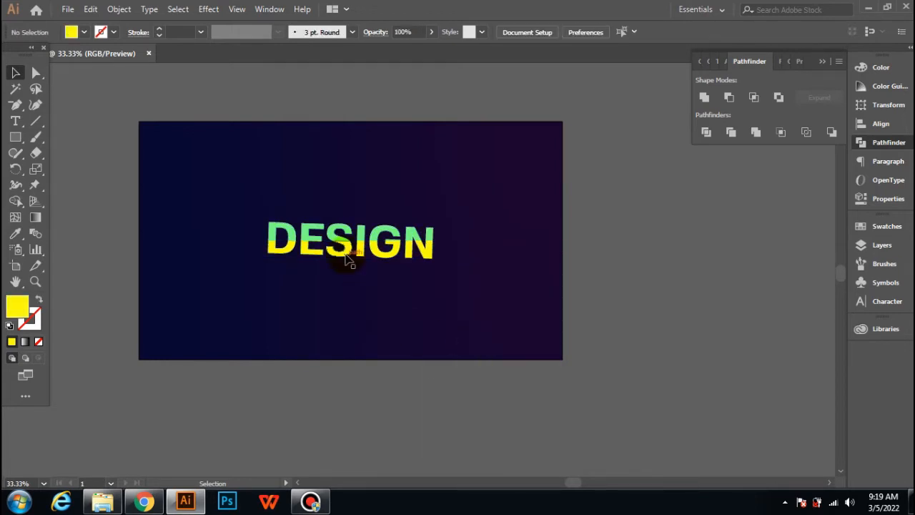
scroll(346, 260, up, 1)
scroll(341, 280, up, 1)
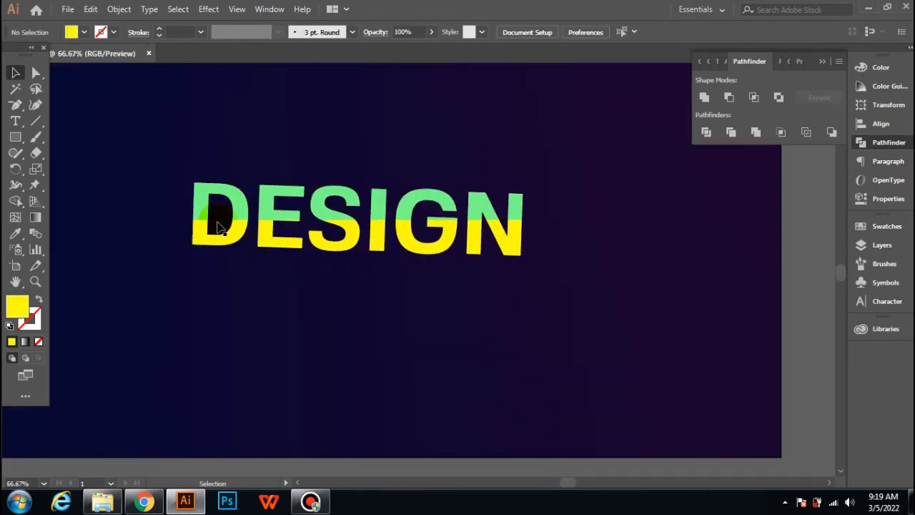
drag(184, 129, 516, 207)
click(85, 32)
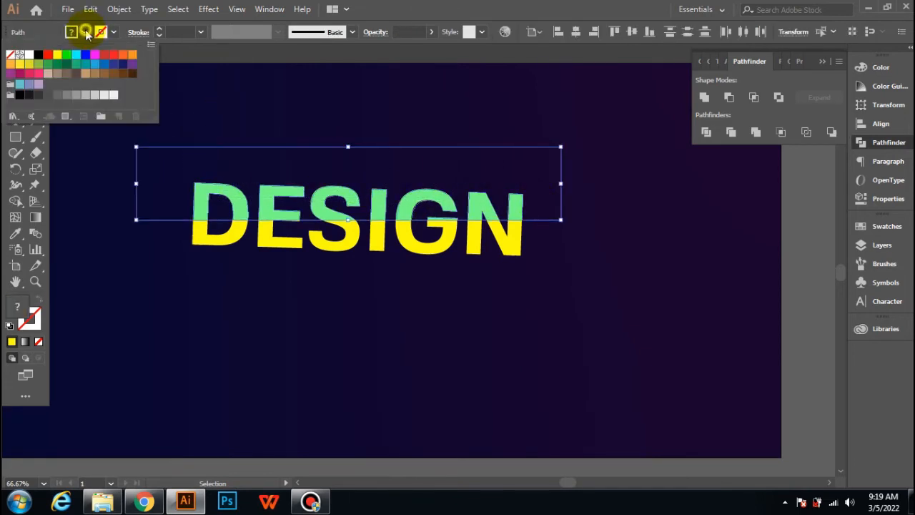
click(57, 57)
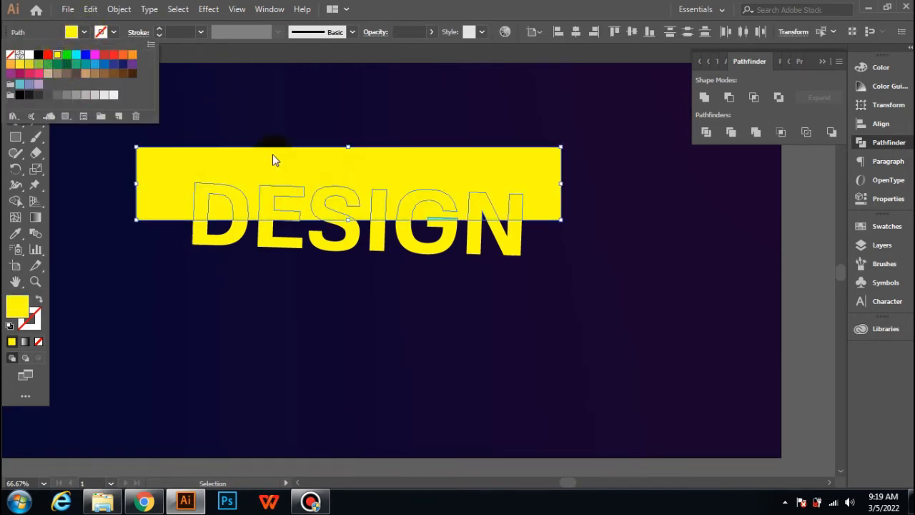
click(280, 126)
click(286, 268)
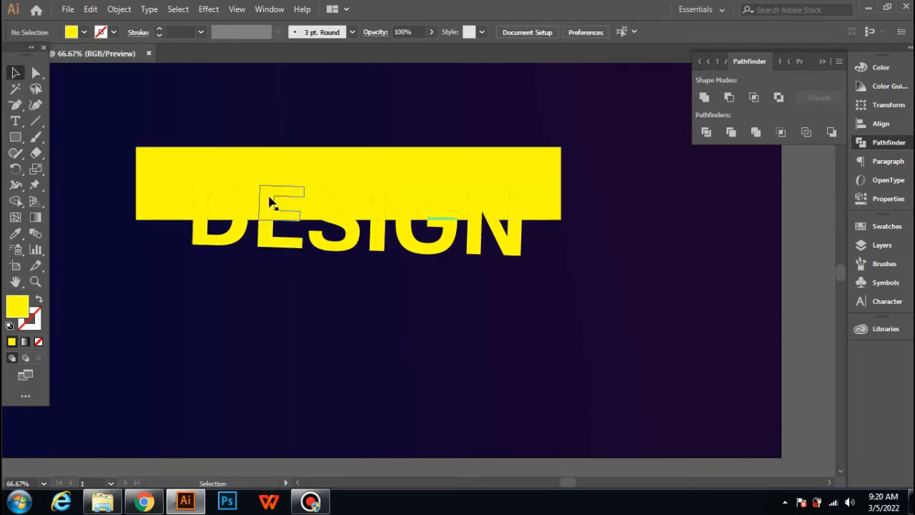
key(ctrl+z)
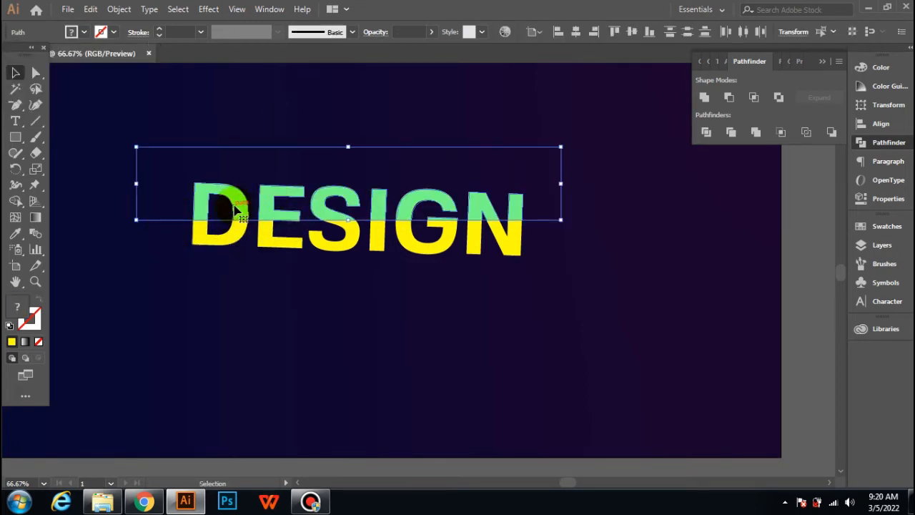
right_click(237, 207)
click(168, 334)
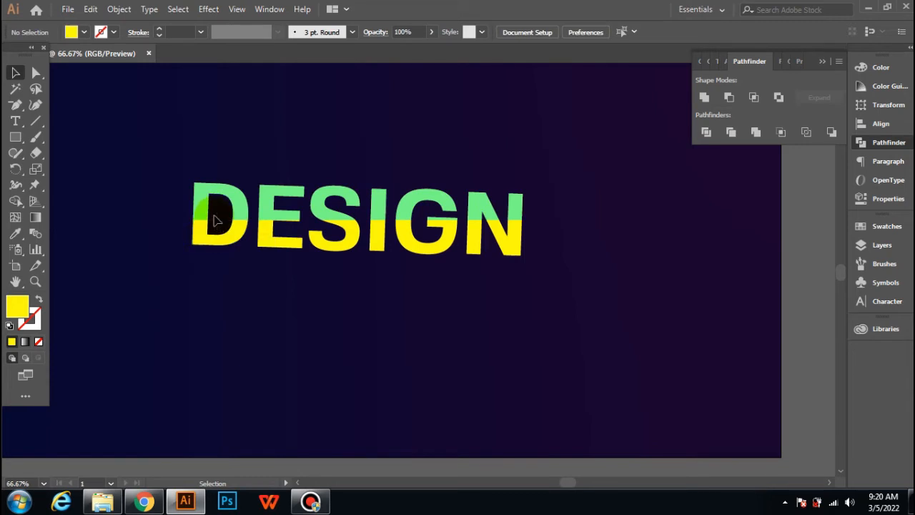
click(215, 224)
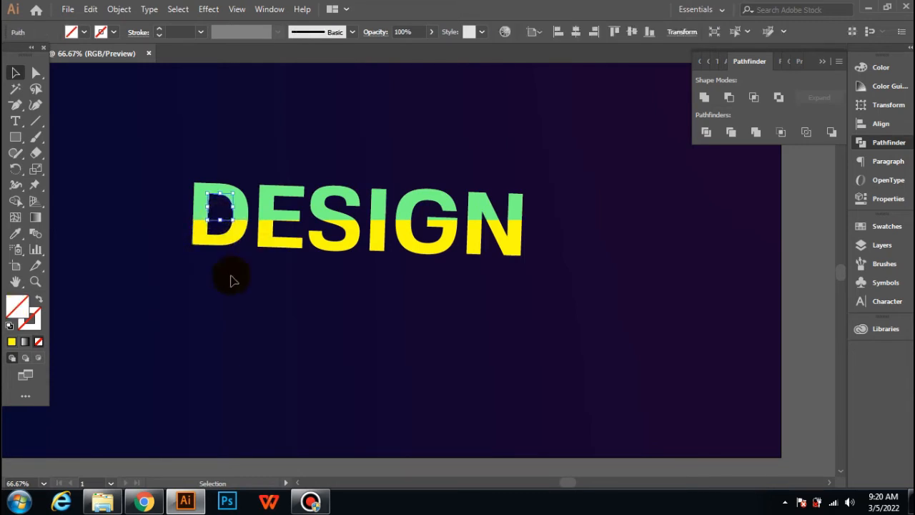
click(230, 280)
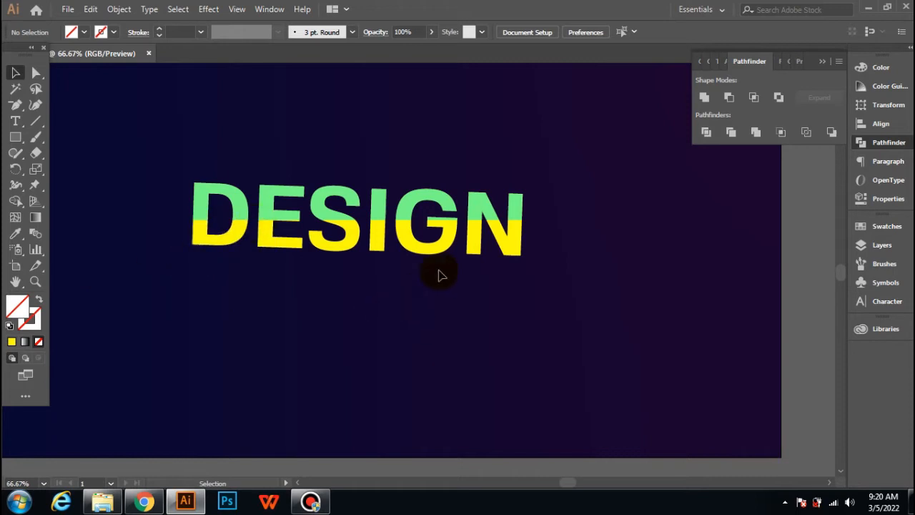
Step: Delete the small leftover triangle piece inside the N
scroll(483, 229, up, 4)
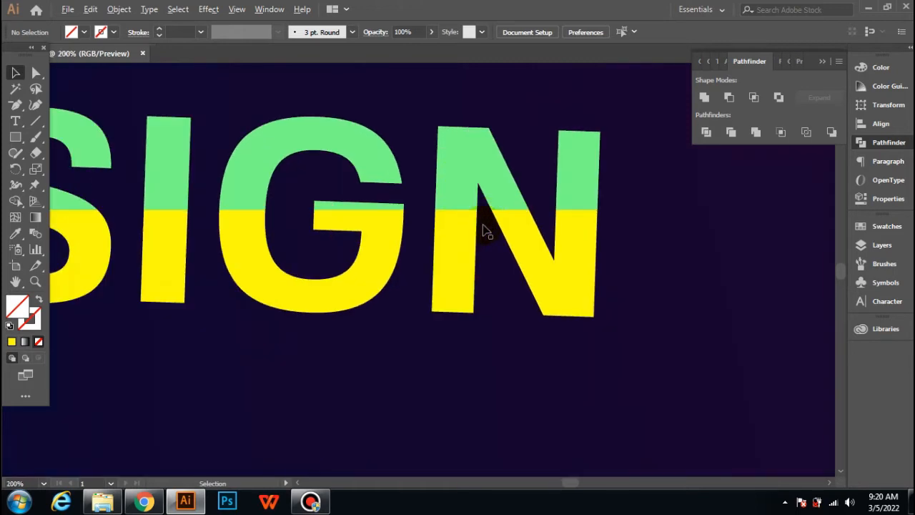
click(486, 207)
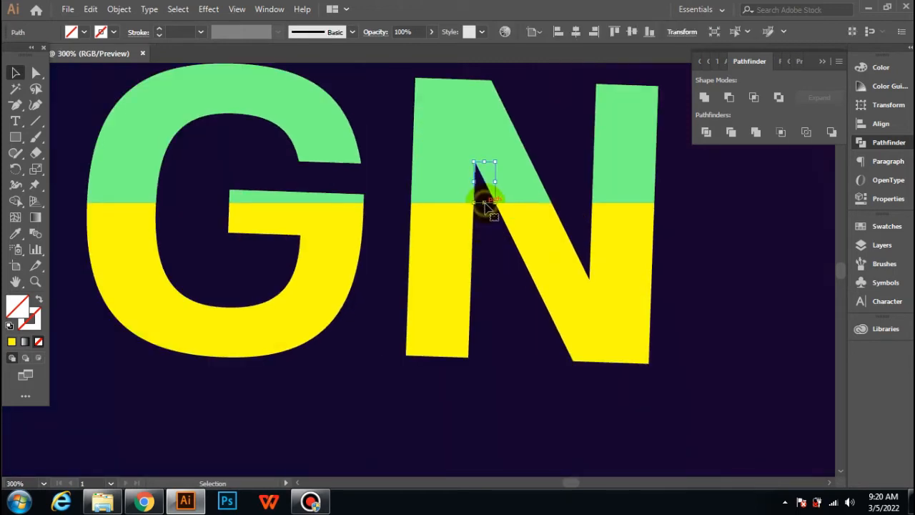
key(Delete)
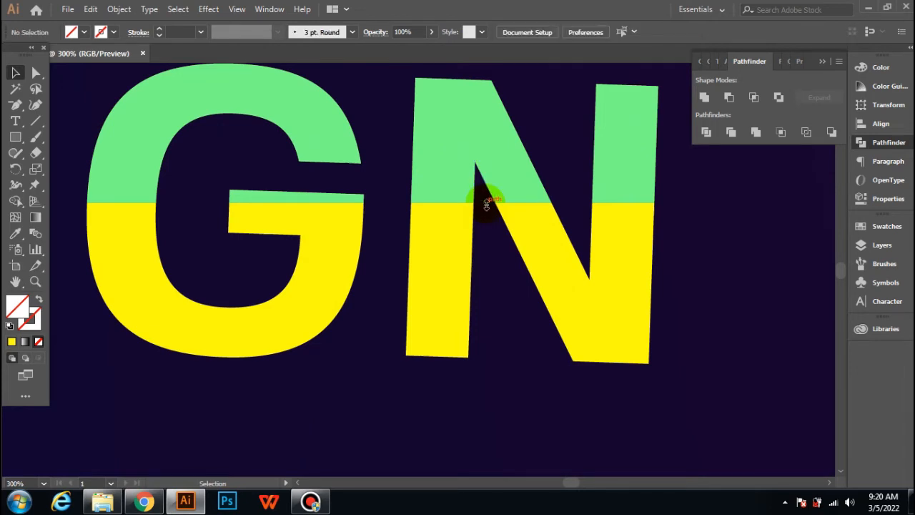
Step: Close the Pathfinder panel and delete the leftover rectangle piece around the upper lettering
scroll(486, 208, down, 3)
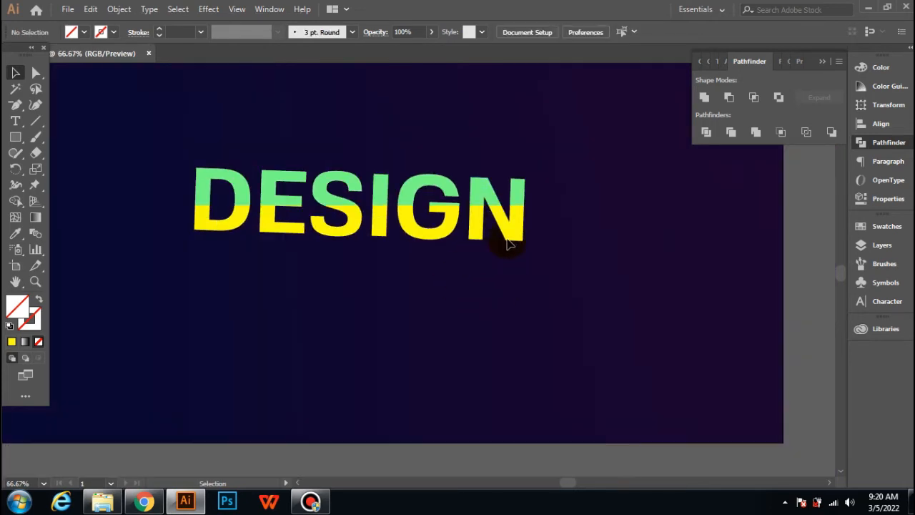
scroll(551, 246, up, 3)
scroll(554, 252, left, 3)
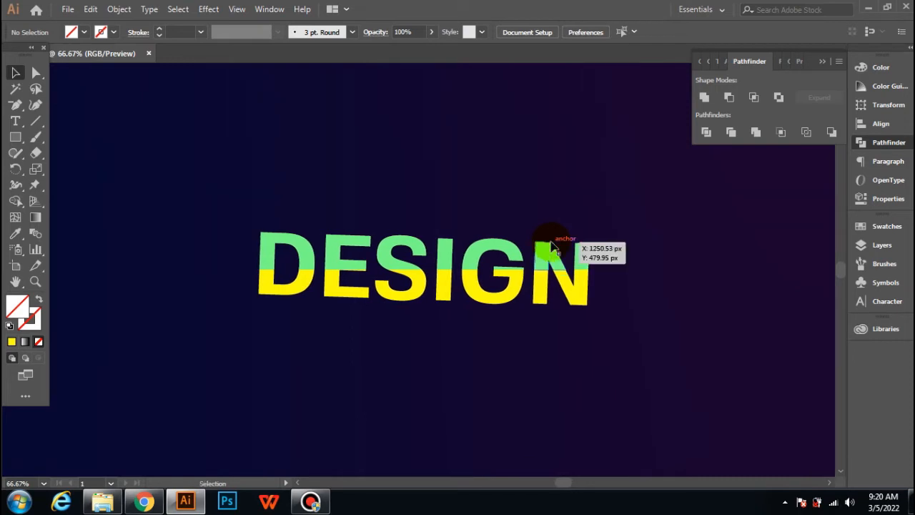
click(821, 66)
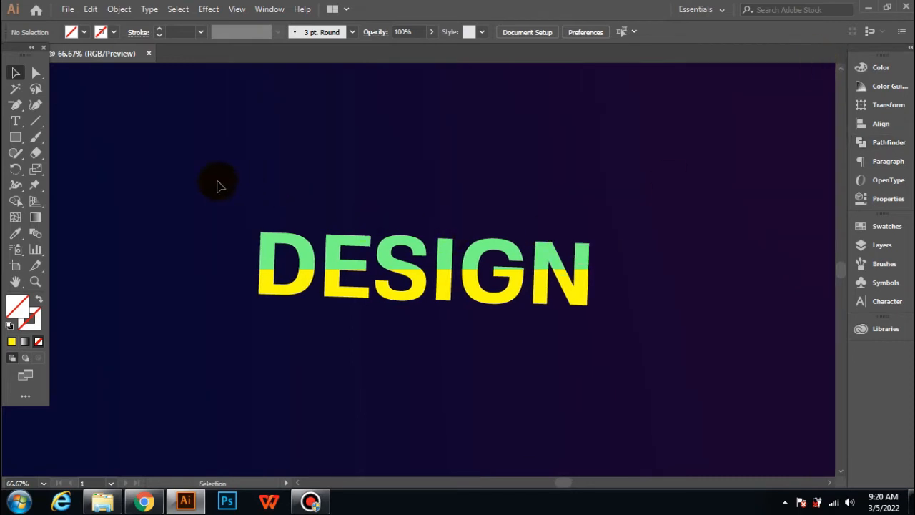
click(271, 201)
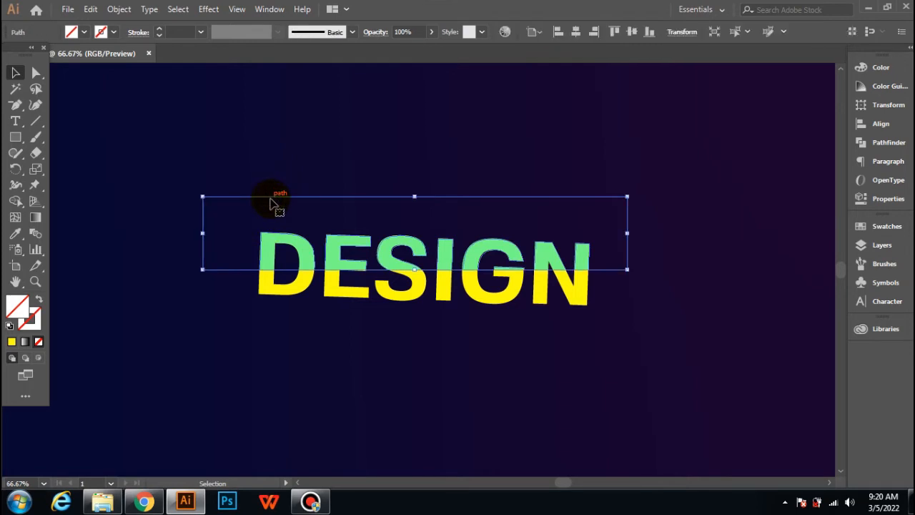
key(Delete)
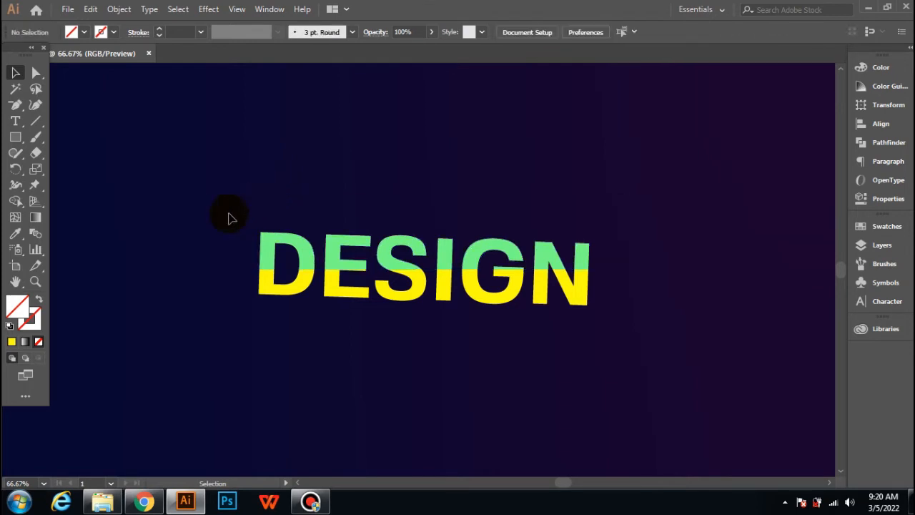
drag(208, 170, 559, 251)
drag(576, 247, 628, 258)
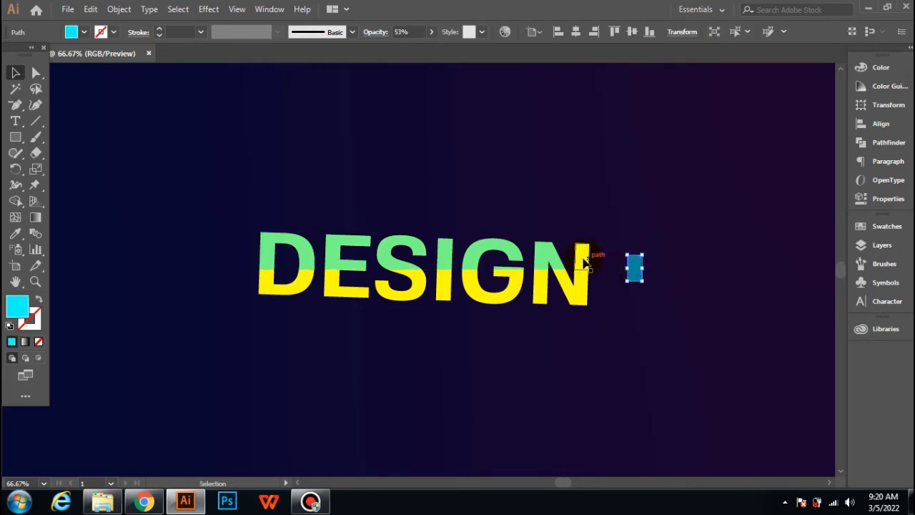
key(ctrl+z)
click(246, 183)
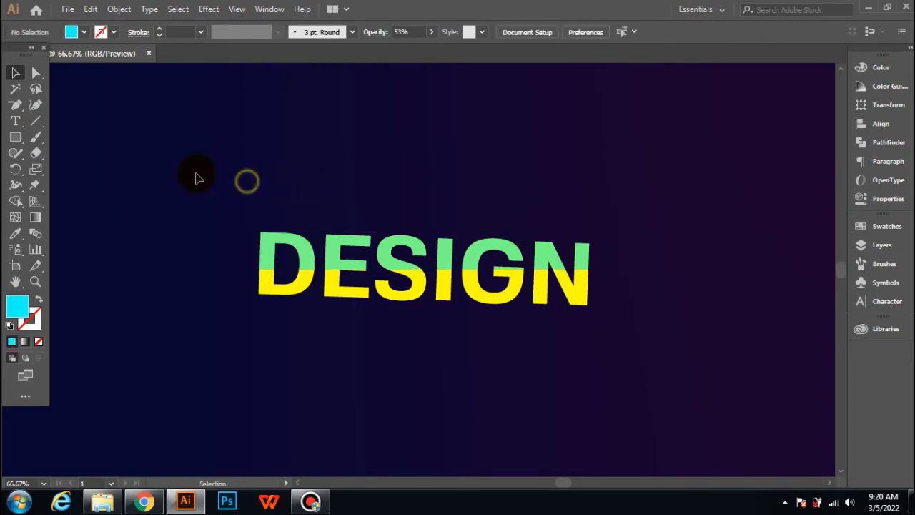
Step: Try to fill the upper letter pieces with yellow, then undo the fill
drag(209, 221, 650, 266)
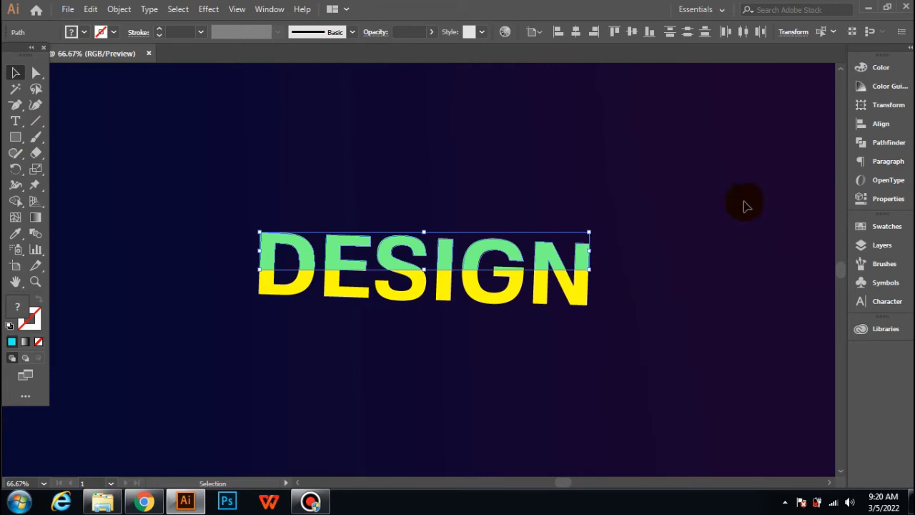
click(72, 32)
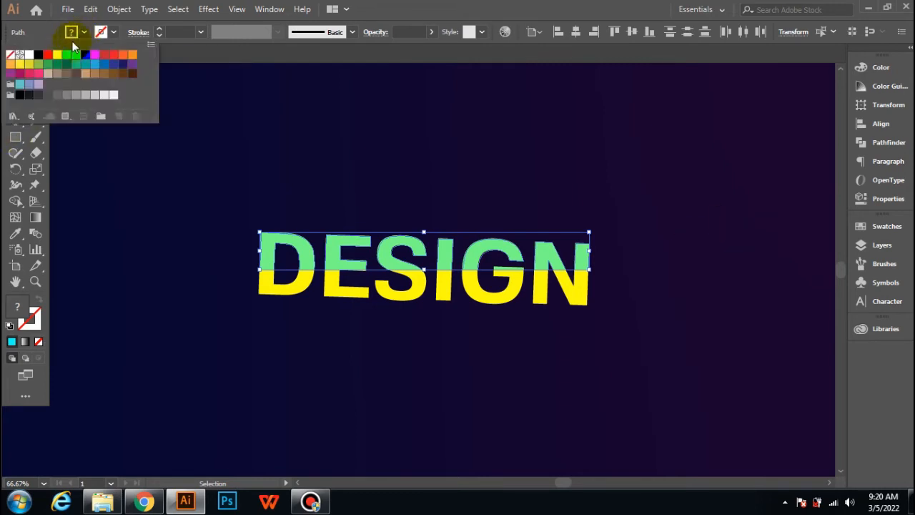
double_click(59, 55)
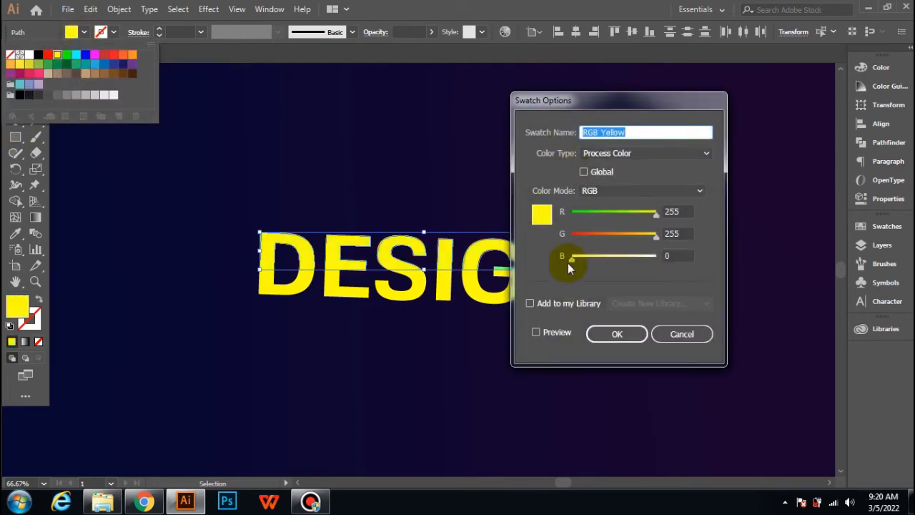
click(622, 338)
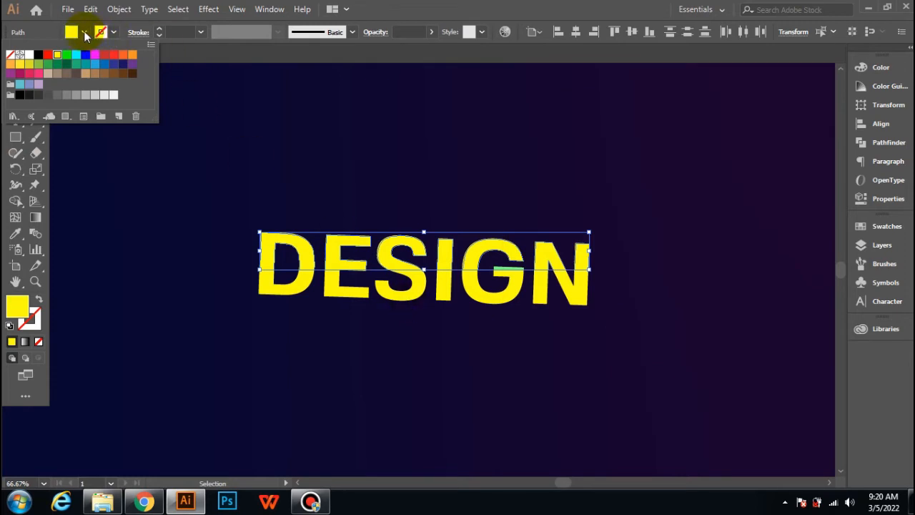
click(85, 34)
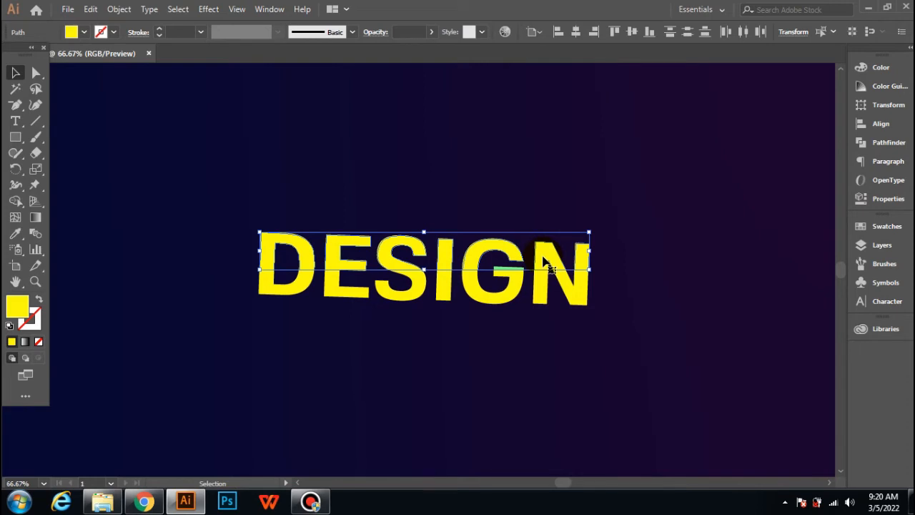
click(554, 173)
key(ctrl+z)
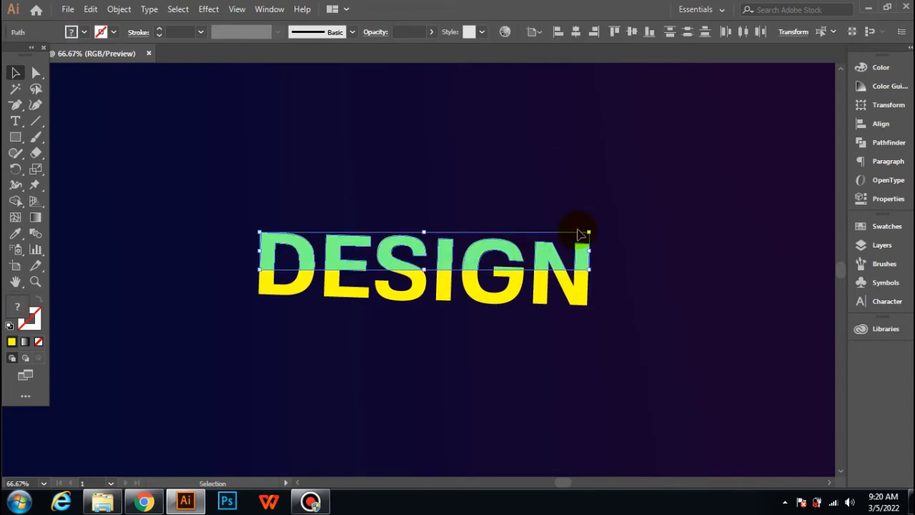
Step: Select the upper letter pieces and fill them with the yellow swatch
scroll(578, 228, up, 1)
click(582, 197)
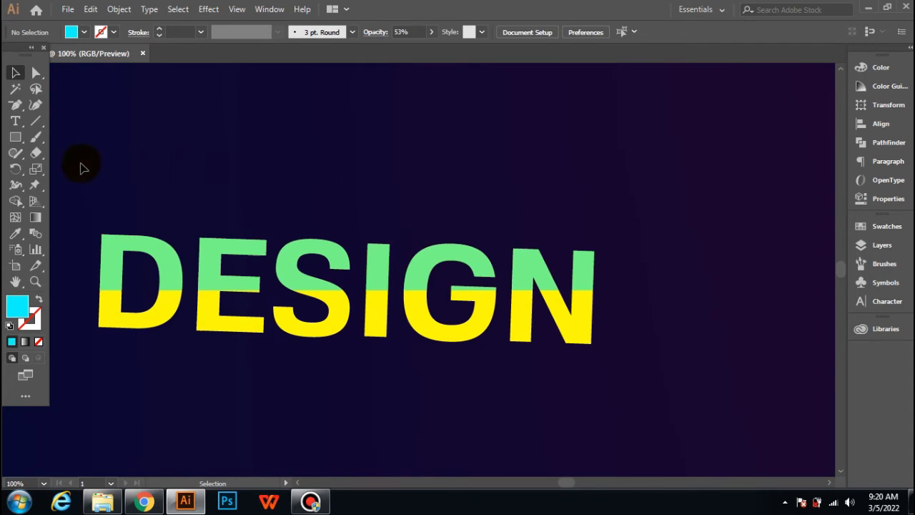
drag(80, 157, 662, 290)
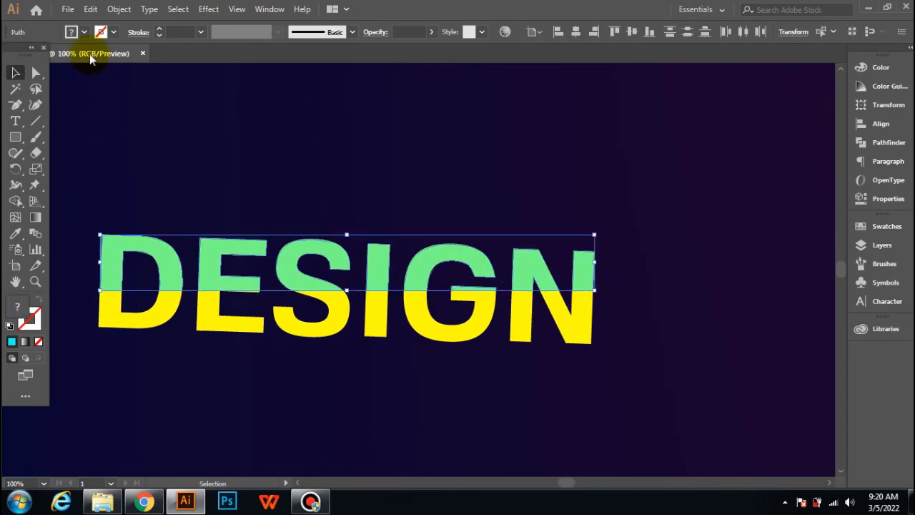
click(84, 32)
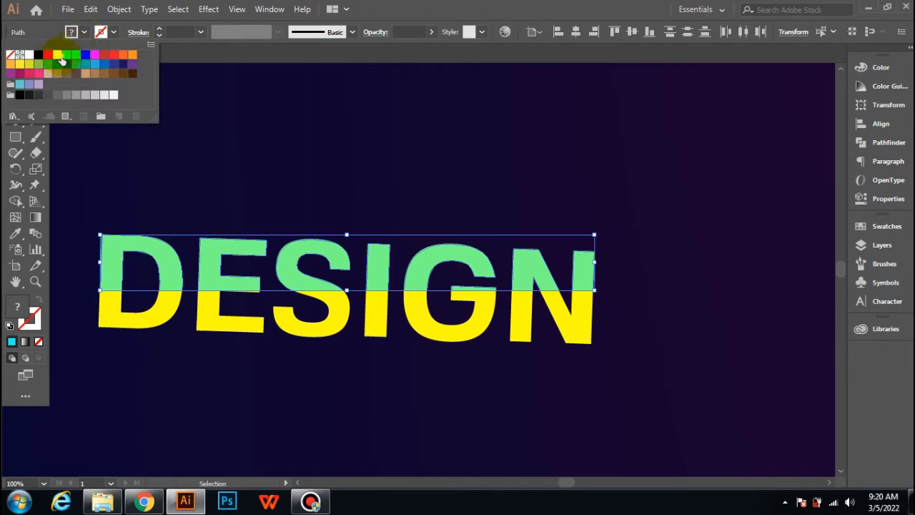
click(58, 55)
click(337, 188)
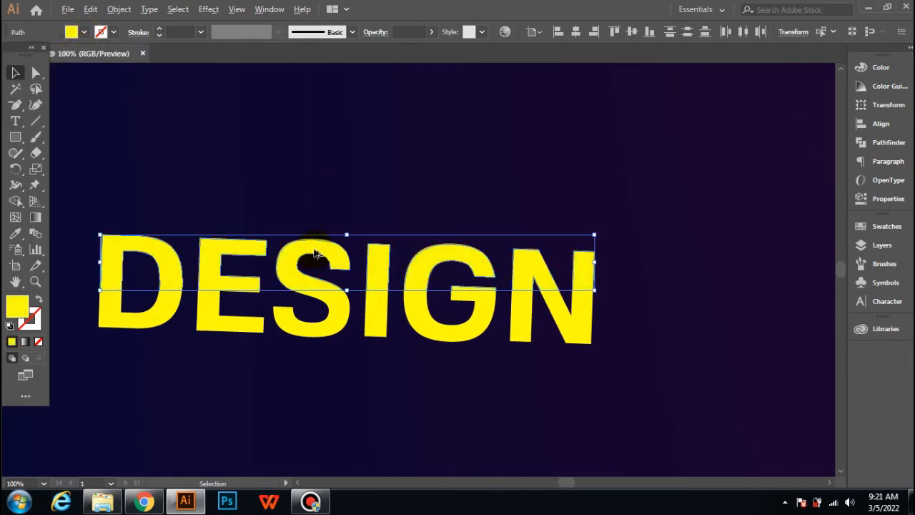
Step: Nudge the upper letter pieces slightly to the right so they sit offset from the lower halves
scroll(314, 253, up, 2)
drag(288, 297, 295, 295)
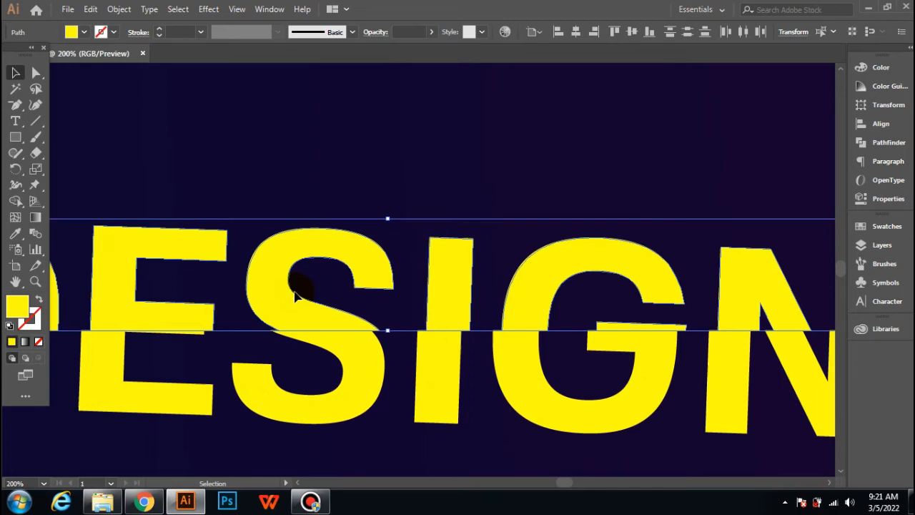
click(350, 139)
scroll(342, 140, down, 3)
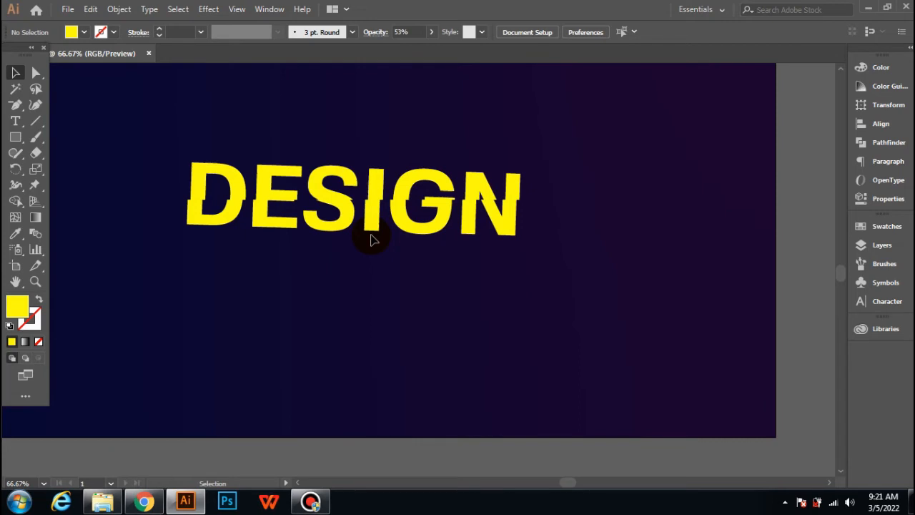
scroll(419, 303, down, 1)
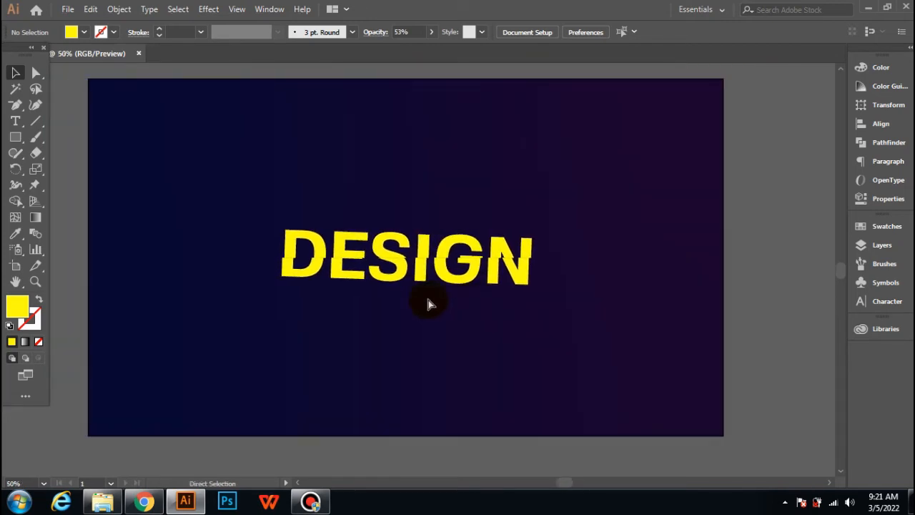
drag(301, 158, 614, 334)
click(331, 193)
drag(261, 163, 631, 345)
click(599, 341)
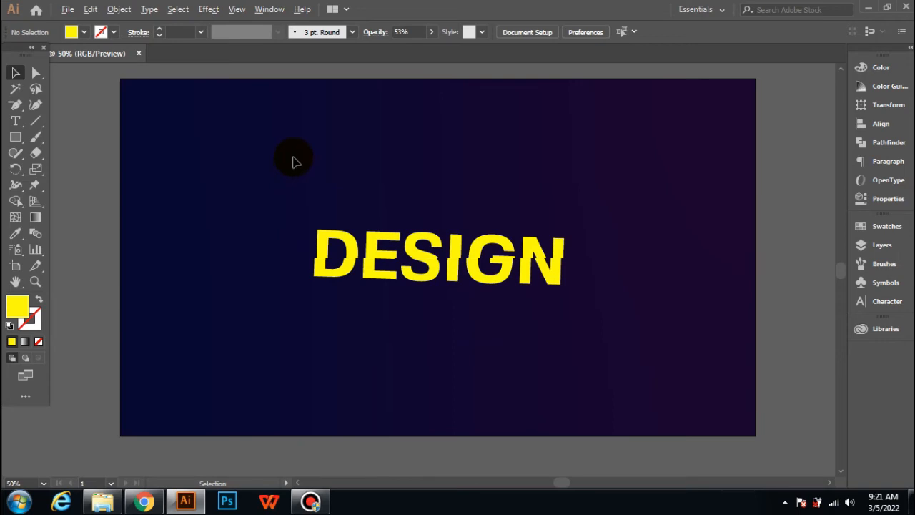
drag(293, 158, 586, 303)
click(582, 300)
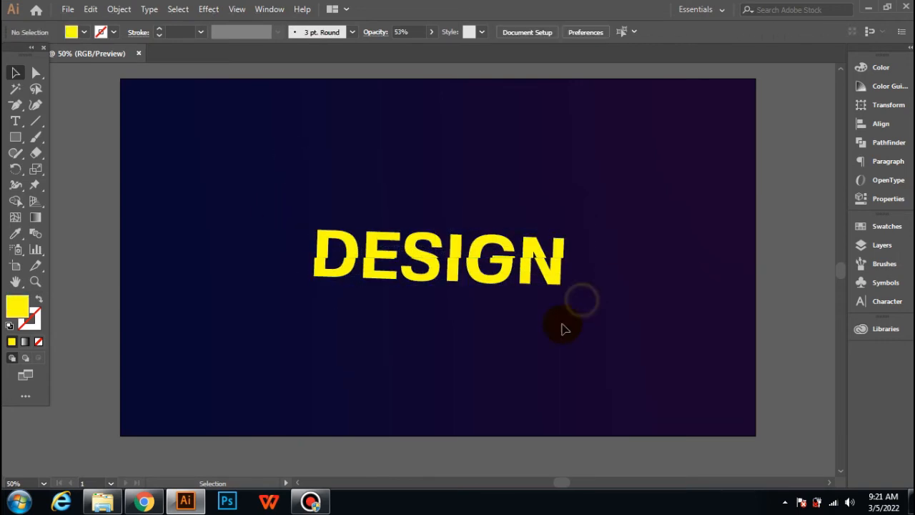
scroll(562, 328, up, 3)
scroll(562, 328, down, 1)
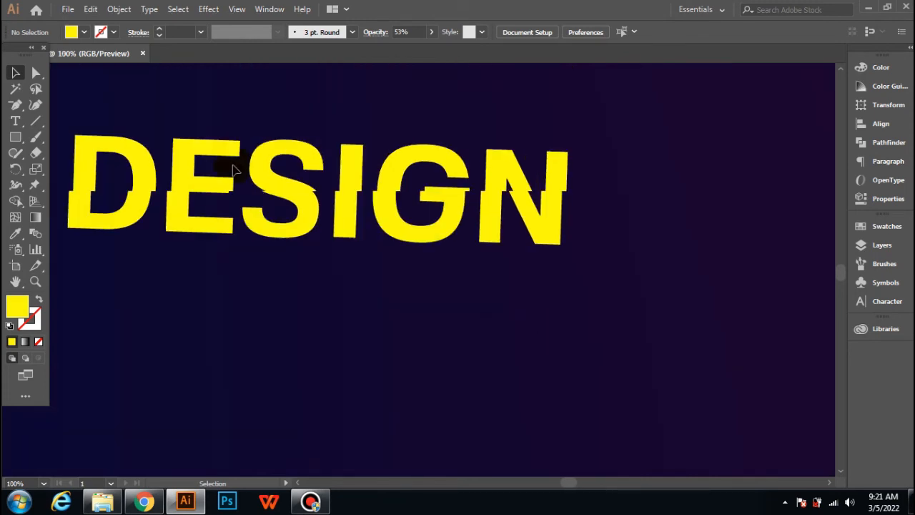
scroll(236, 175, left, 3)
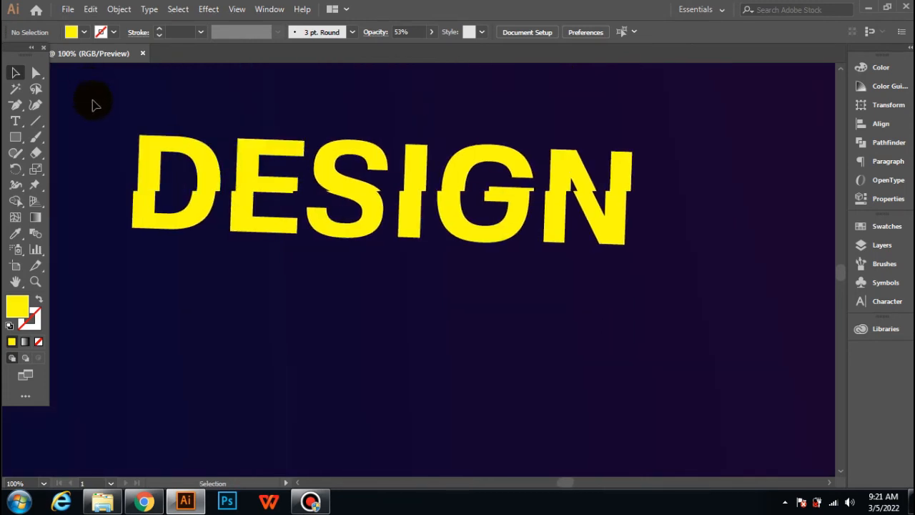
Step: Select the upper letter pieces, apply a linear gradient and set its end stop to yellow
drag(102, 91, 651, 193)
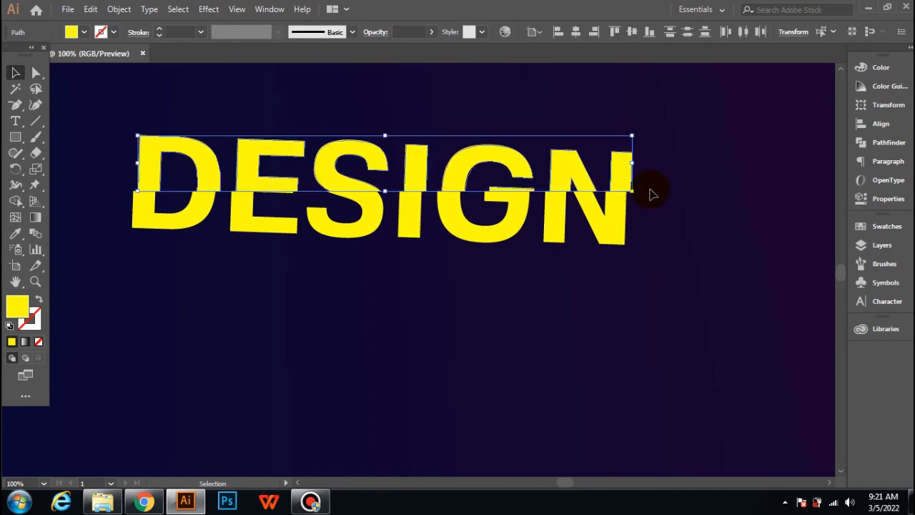
double_click(36, 216)
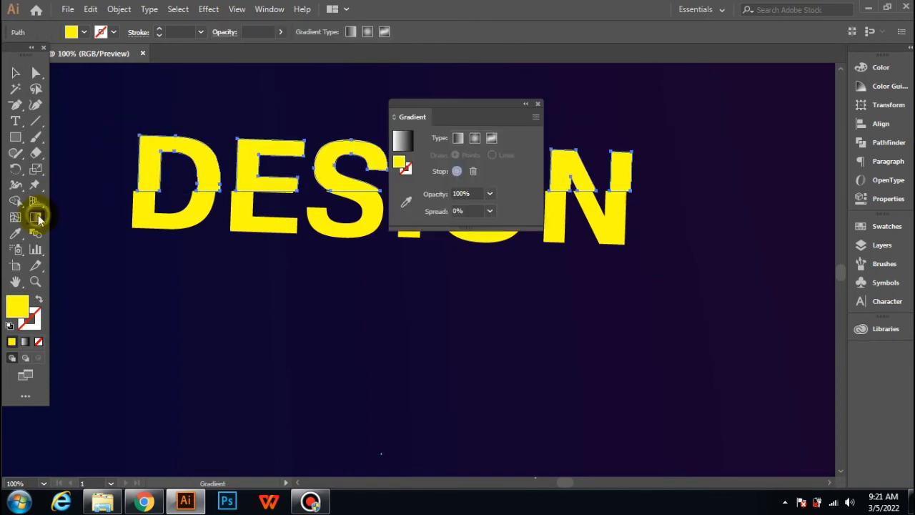
drag(430, 125, 716, 94)
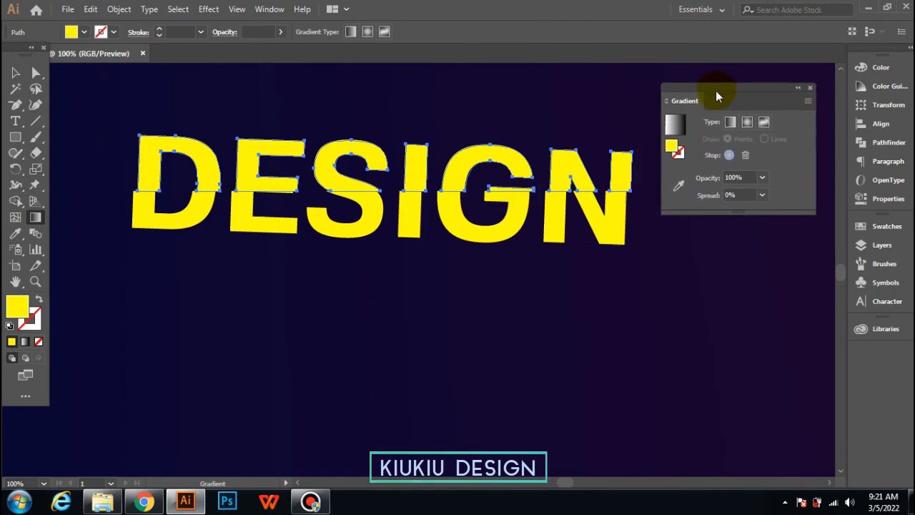
click(675, 125)
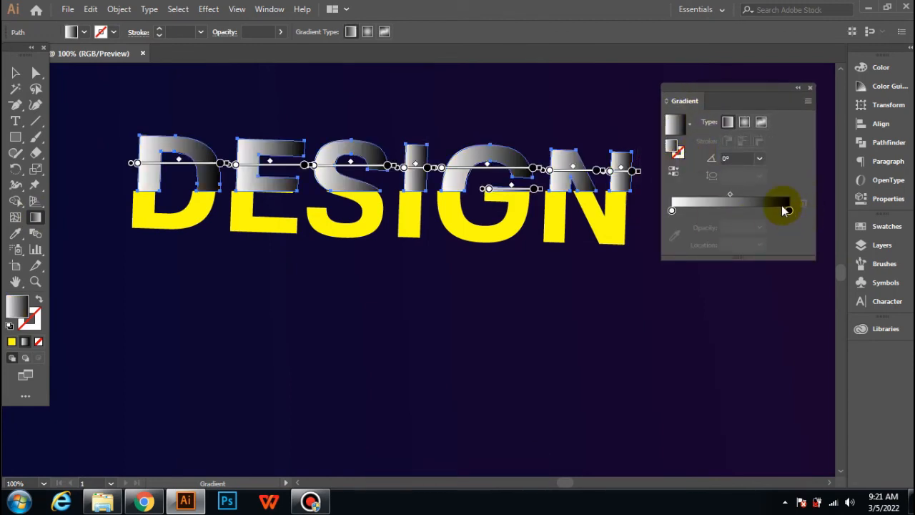
double_click(788, 210)
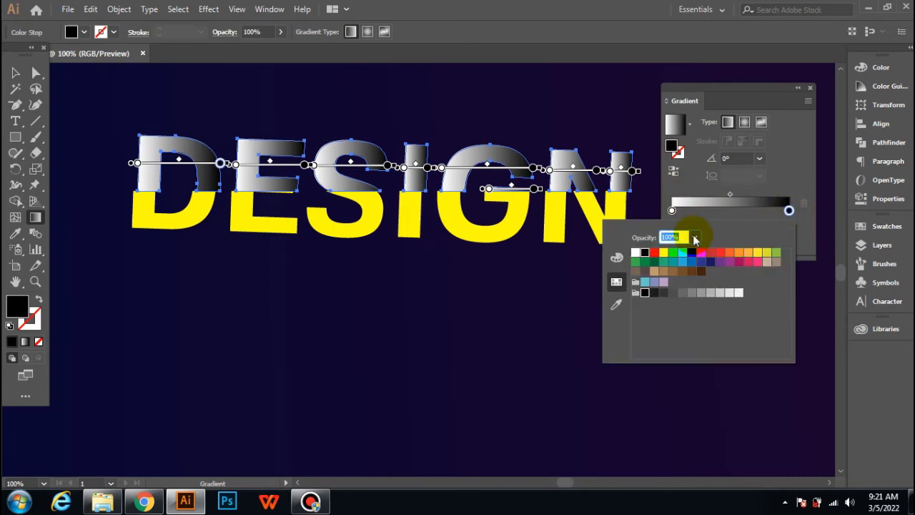
click(663, 252)
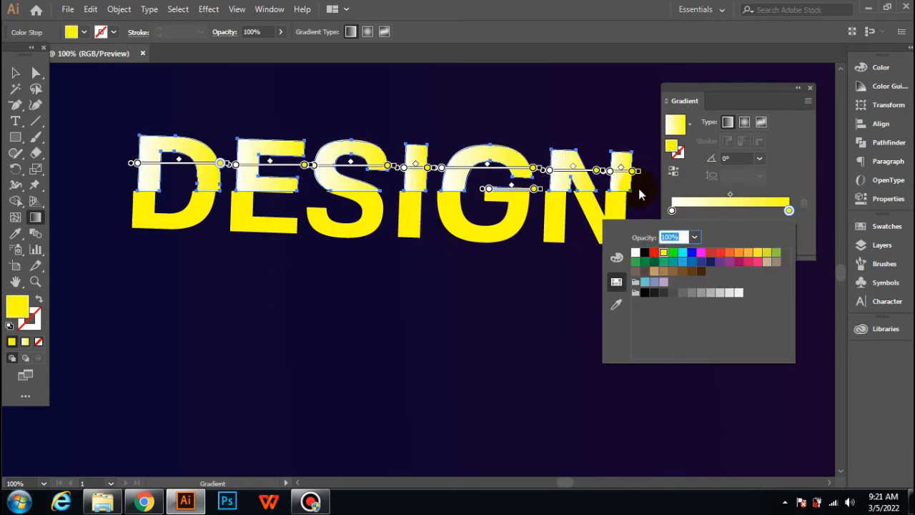
Step: Set the gradient's start stop to black and drag the gradient vertically upward from the split line
click(673, 211)
click(673, 211)
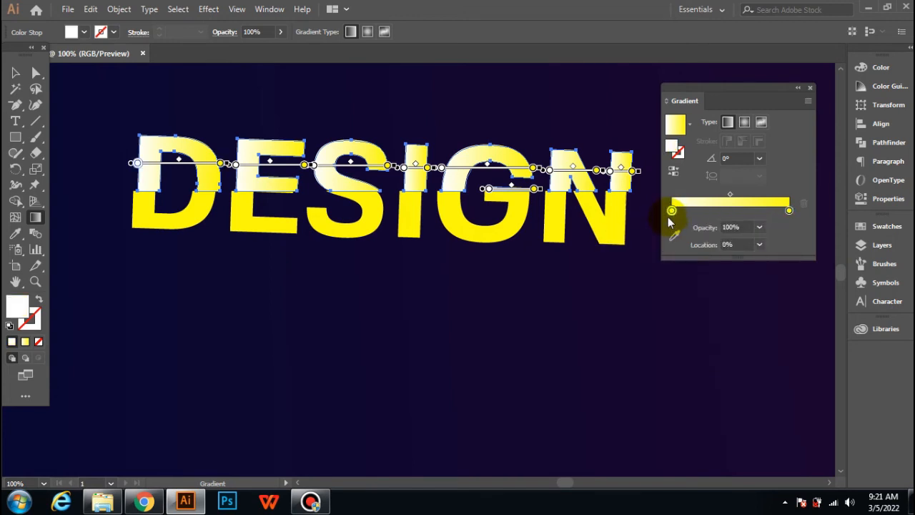
double_click(673, 211)
click(644, 252)
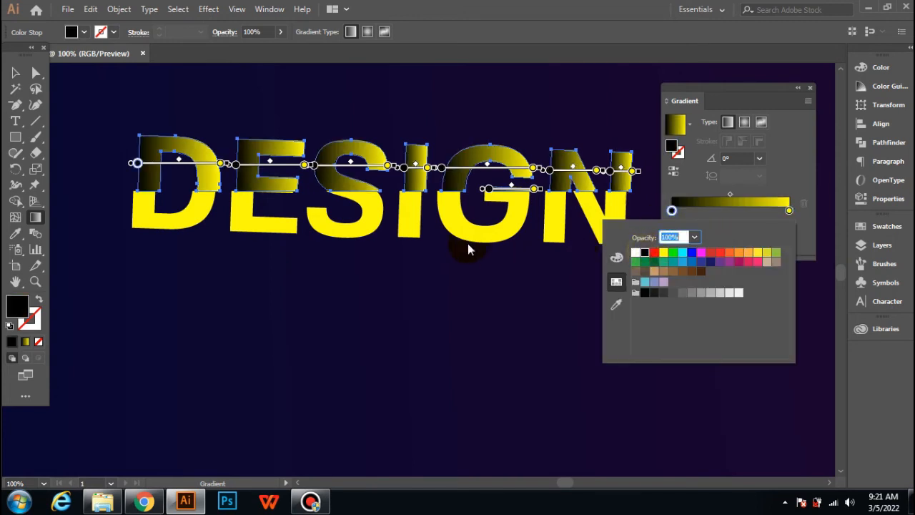
click(426, 220)
drag(427, 219, 426, 171)
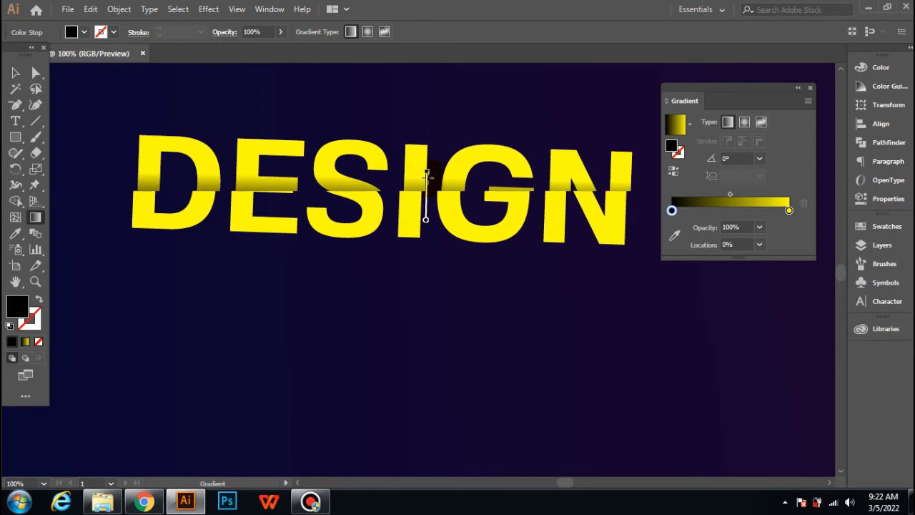
drag(426, 174, 426, 174)
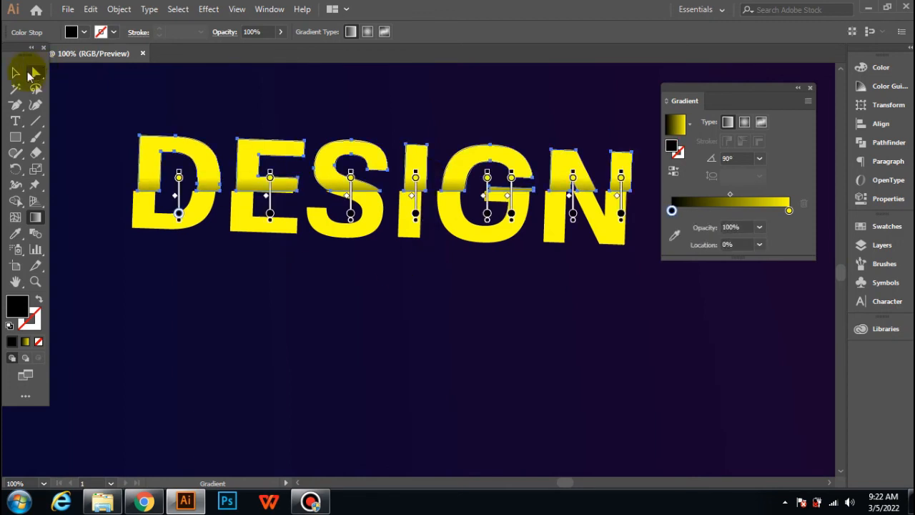
Step: Deselect the lettering and close the Gradient panel
click(16, 72)
click(76, 87)
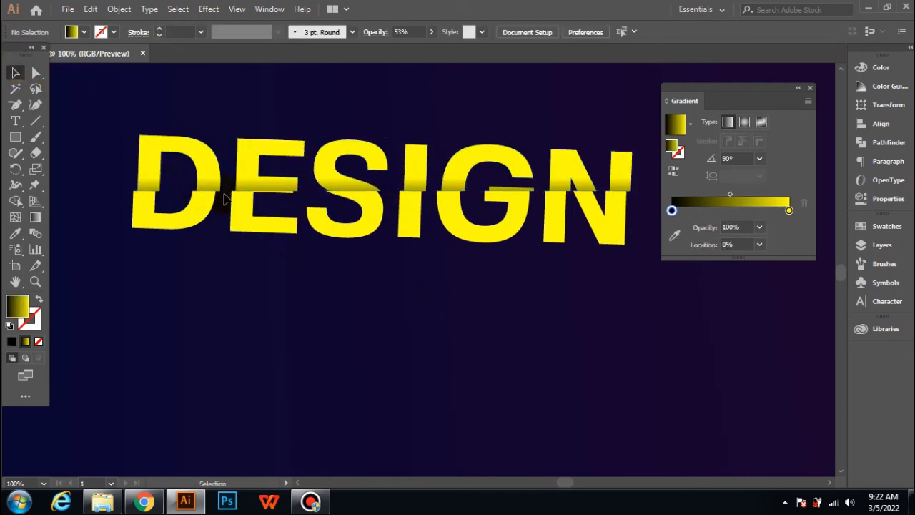
click(809, 90)
scroll(652, 295, down, 1)
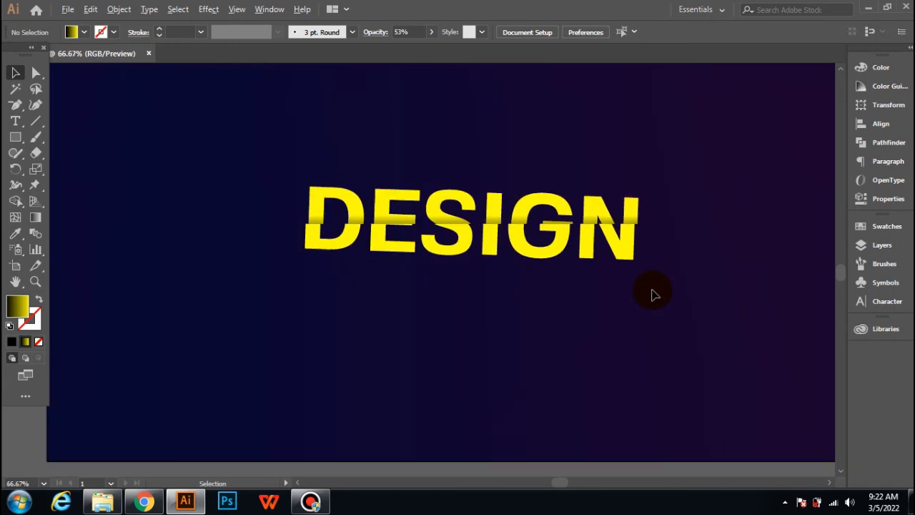
scroll(656, 293, down, 1)
scroll(653, 289, left, 3)
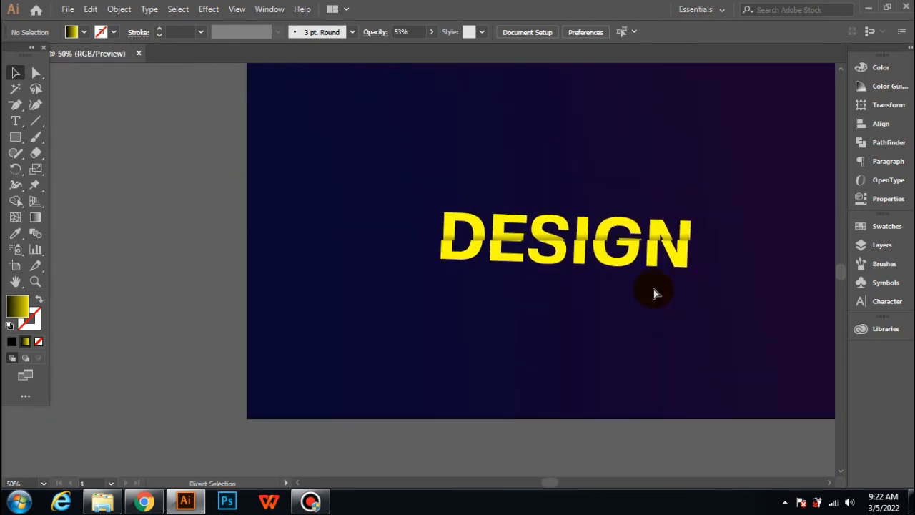
scroll(653, 289, right, 8)
scroll(653, 288, up, 1)
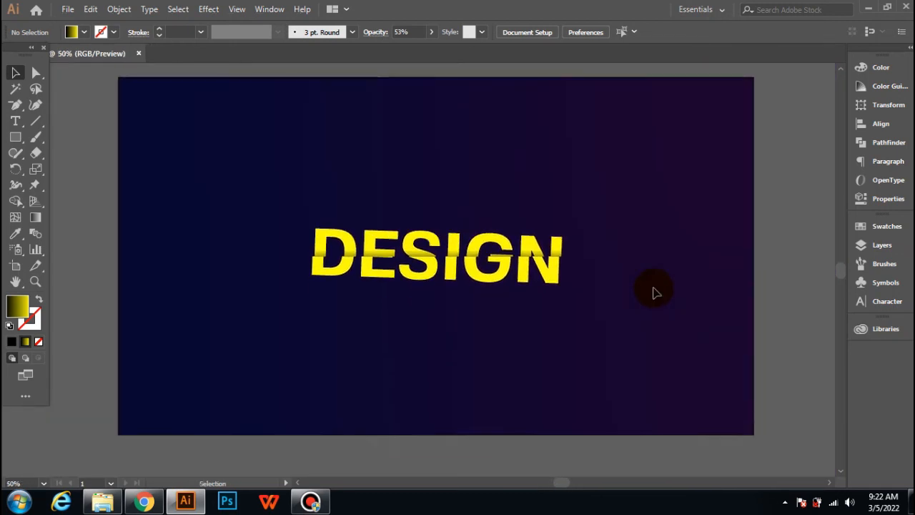